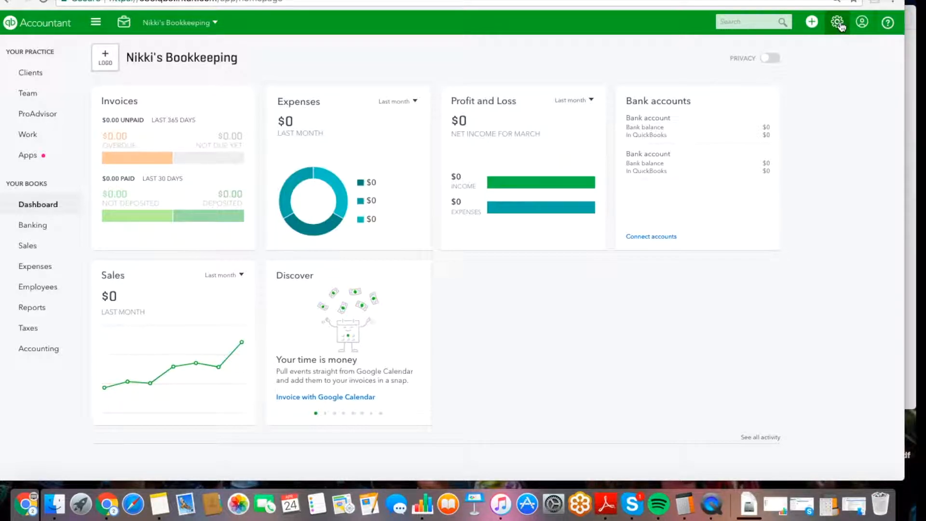
Go to the Chart of Accounts list through the gear settings menu.
left_click(838, 24)
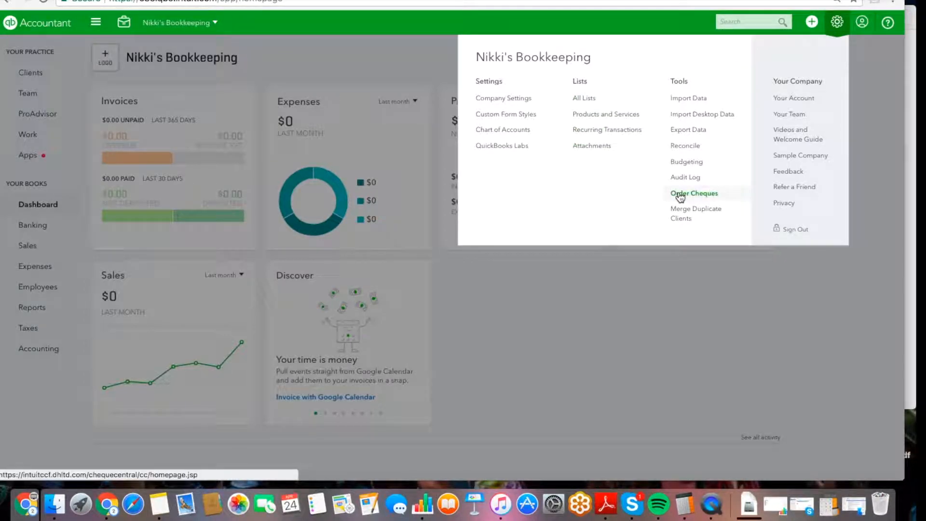
left_click(501, 130)
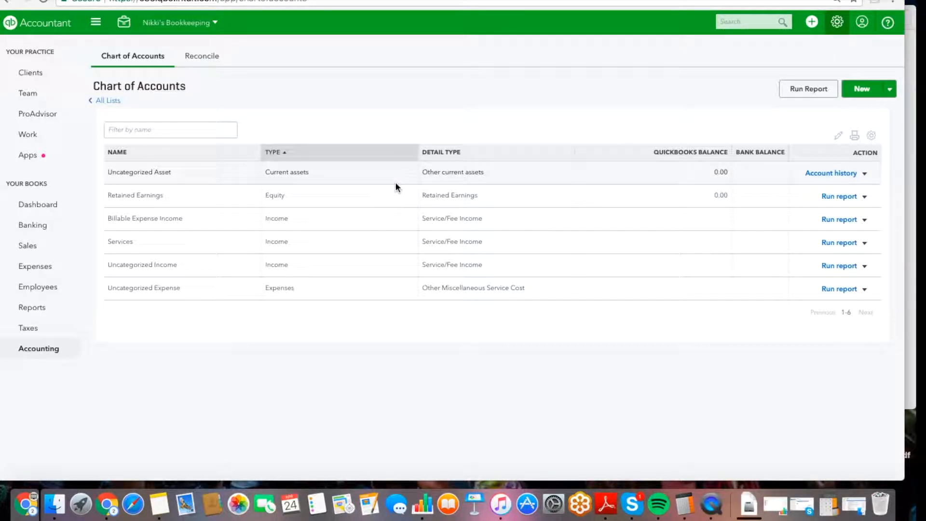
left_click(863, 92)
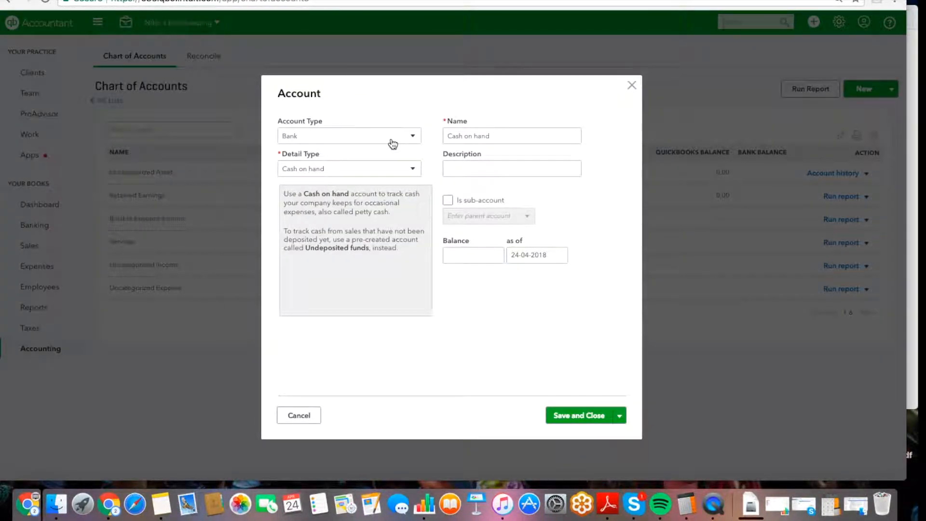
left_click(392, 144)
scroll(365, 261, "down", 3)
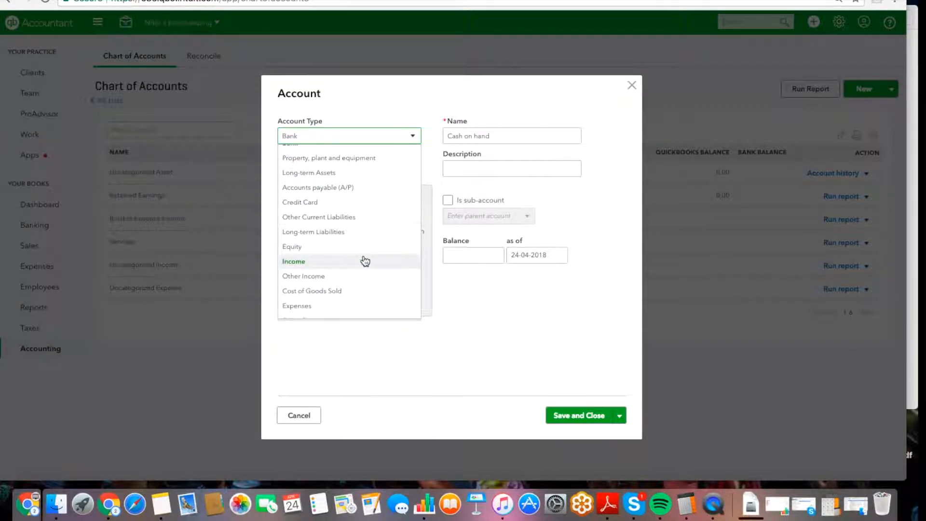
left_click(348, 267)
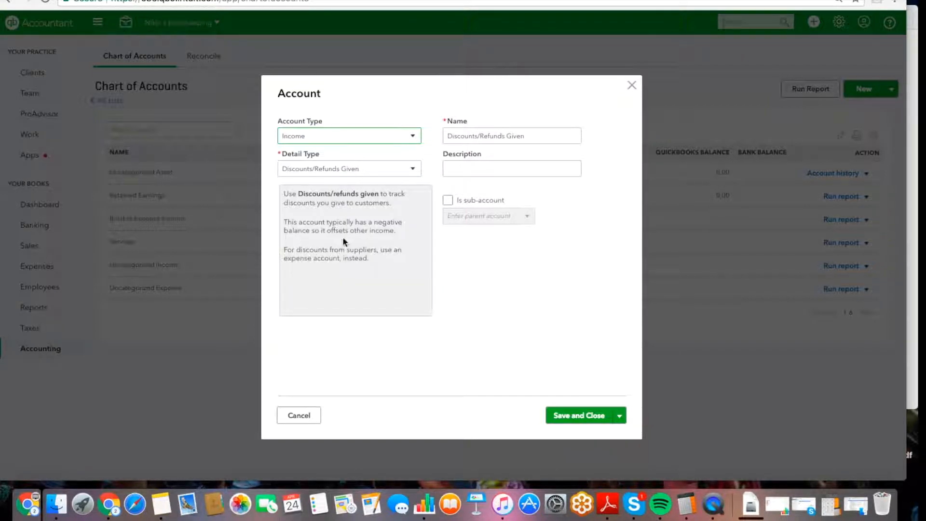
left_click(329, 172)
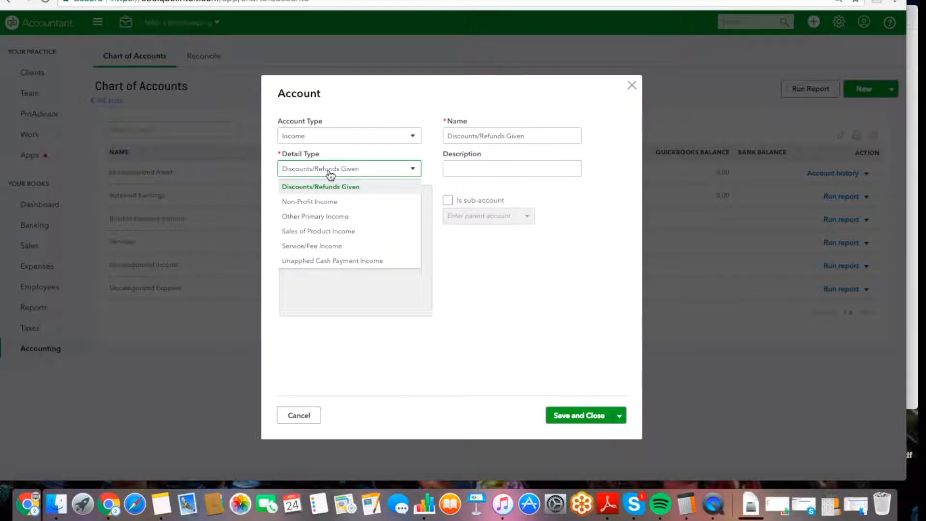
left_click(322, 231)
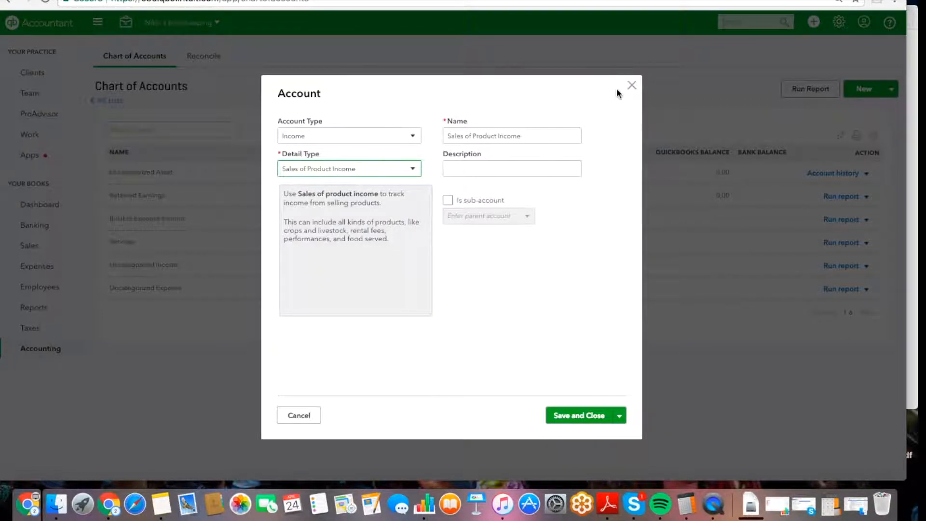
left_click(632, 87)
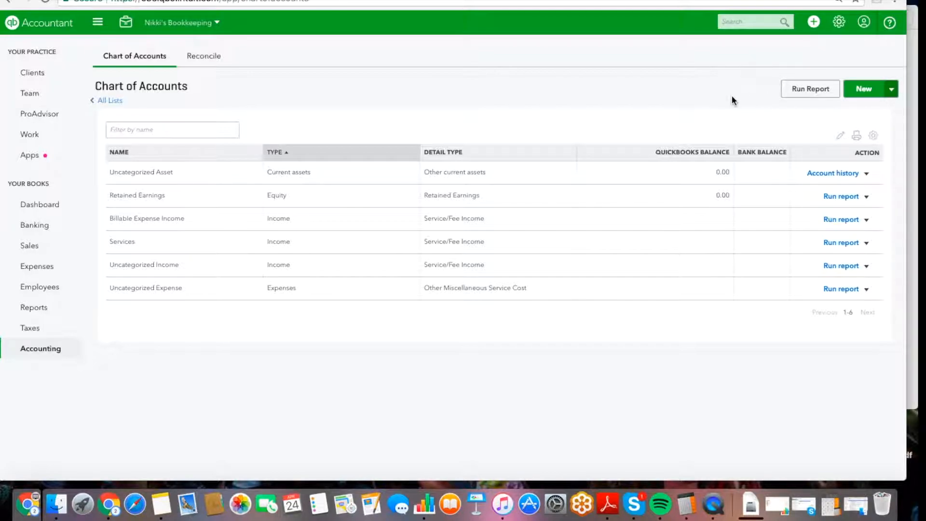
left_click(855, 92)
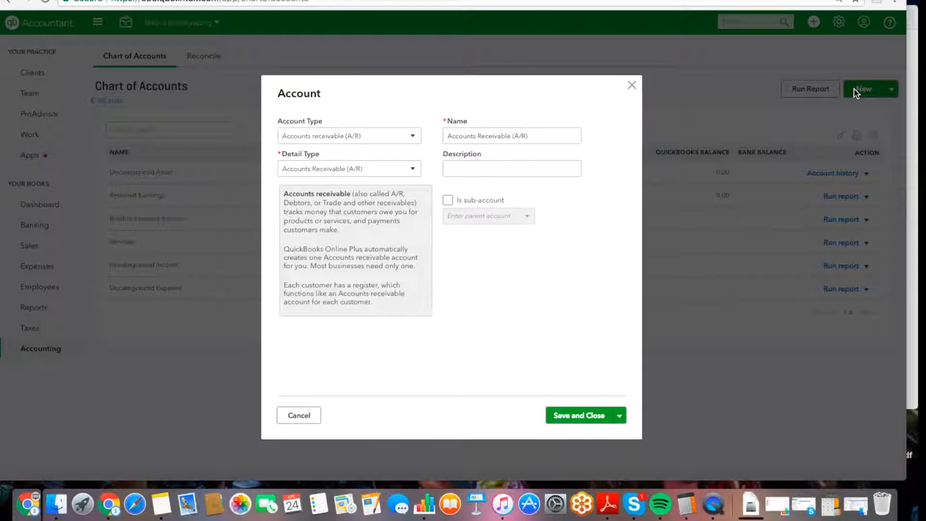
left_click(352, 140)
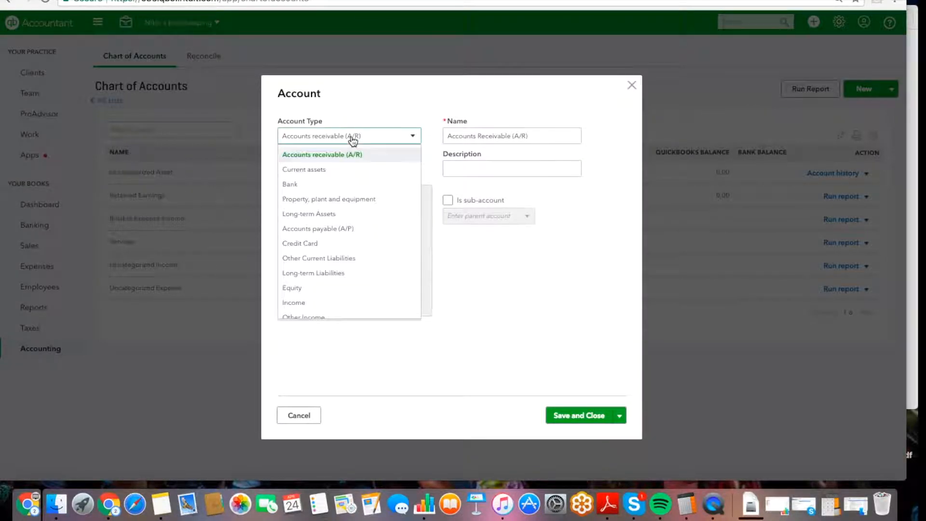
scroll(335, 241, "down", 2)
left_click(332, 252)
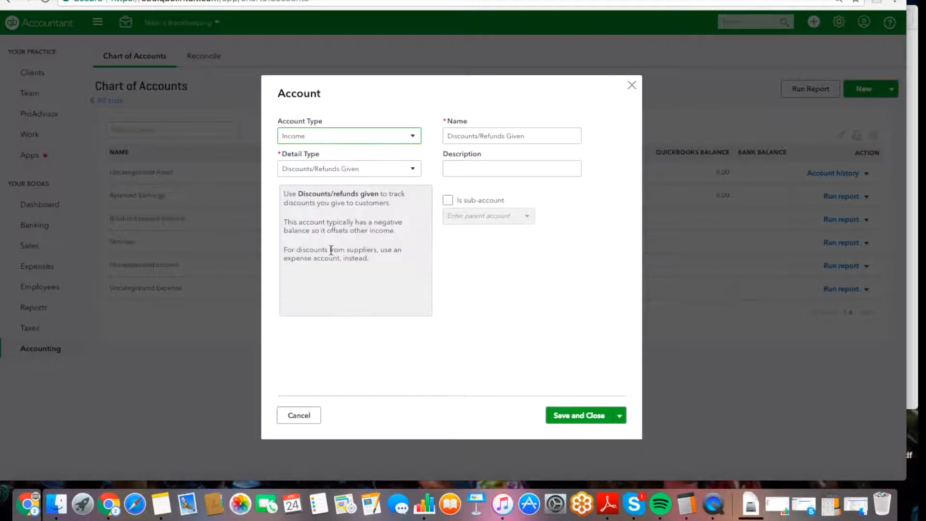
left_click(329, 170)
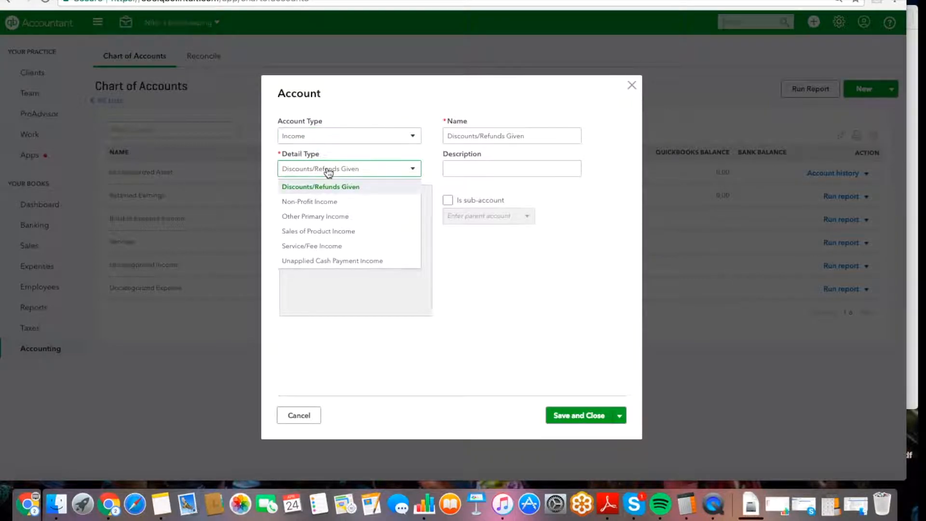
left_click(314, 242)
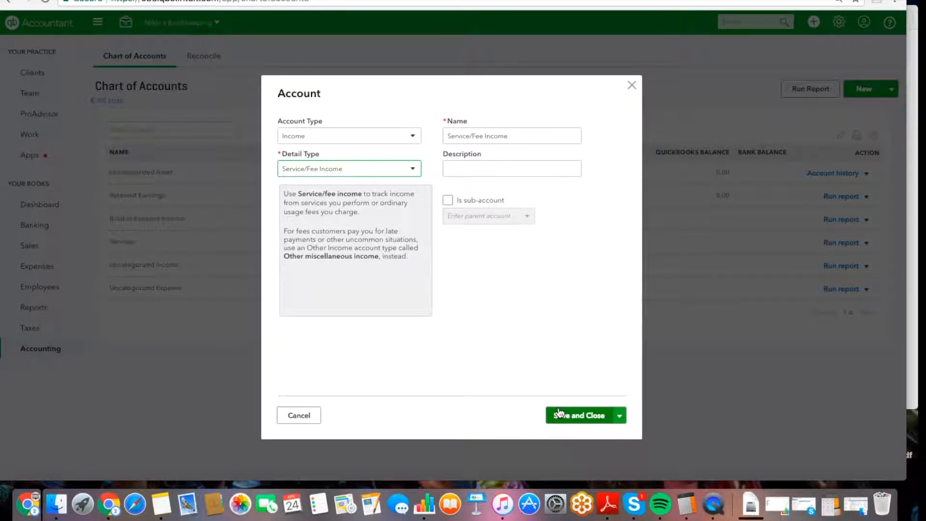
left_click(631, 86)
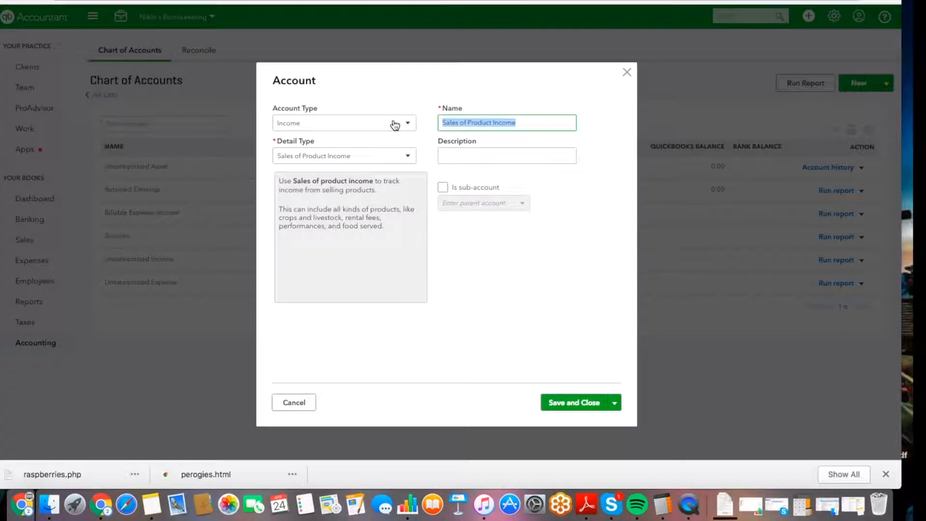
Save the Raspberries account, then create Perogies as an Income account with Sales of Product Income detail.
type("R")
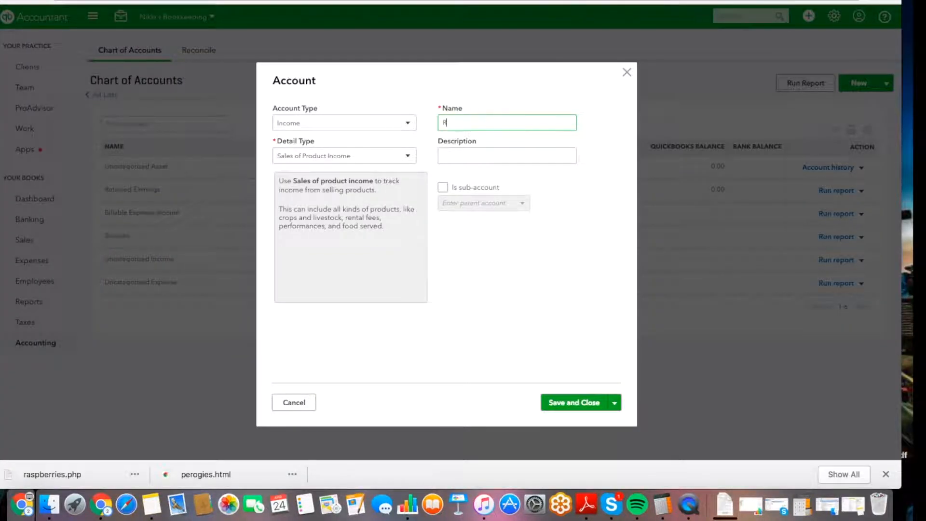
type("aspberries")
left_click(559, 403)
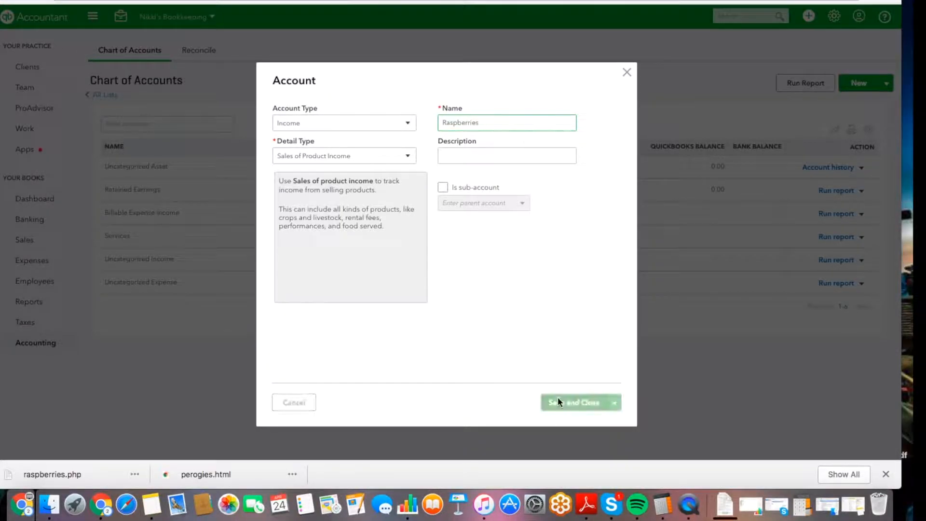
left_click(851, 87)
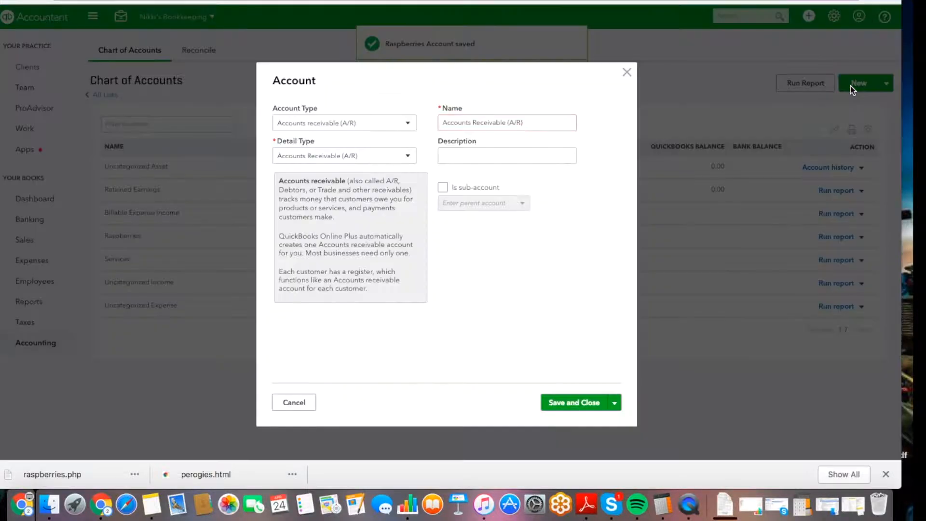
left_click(345, 124)
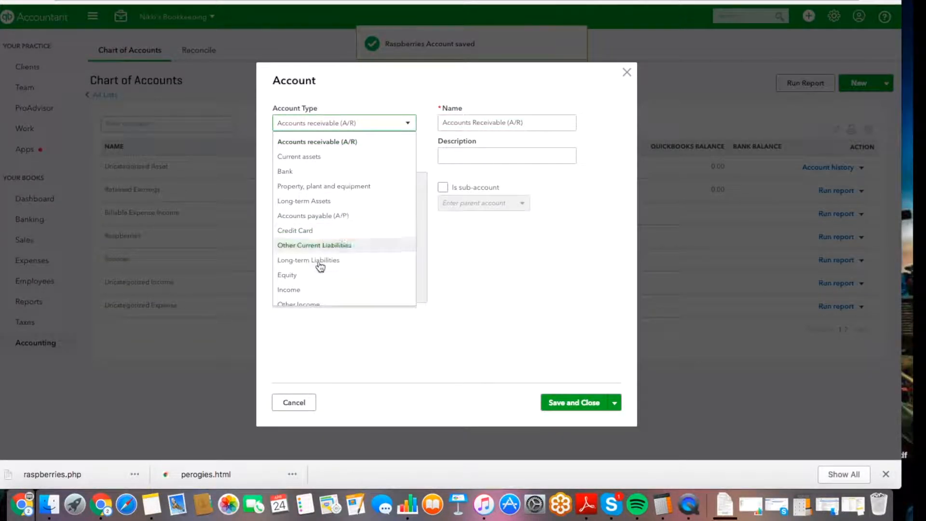
left_click(314, 289)
left_click(329, 157)
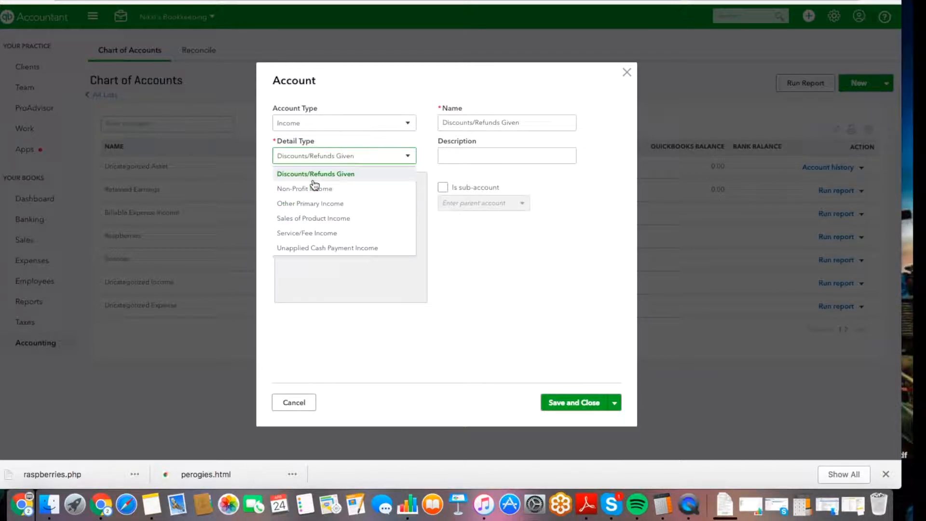
left_click(313, 218)
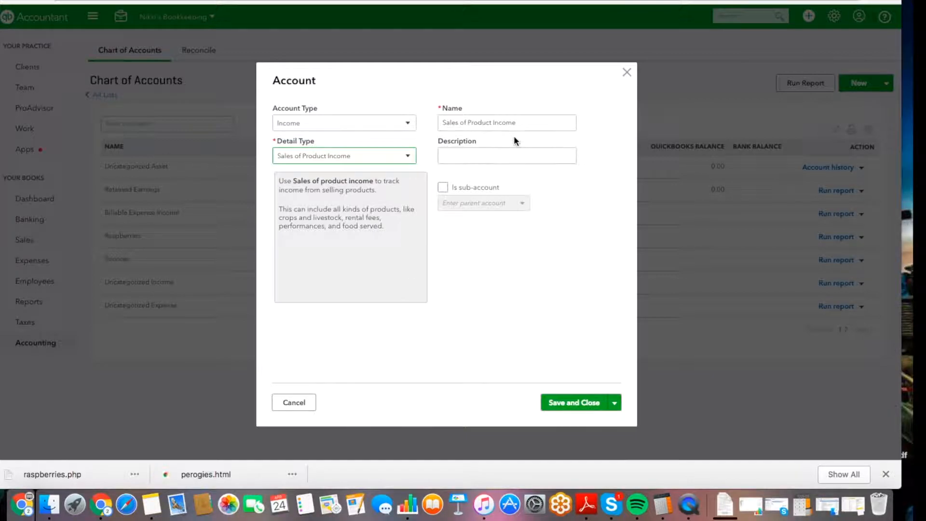
left_click_drag(521, 122, 411, 124)
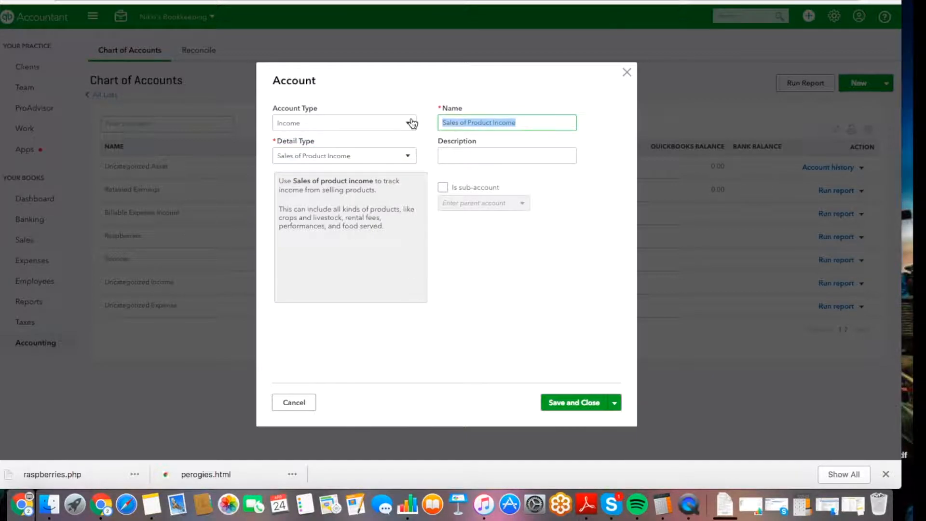
type("Perogies")
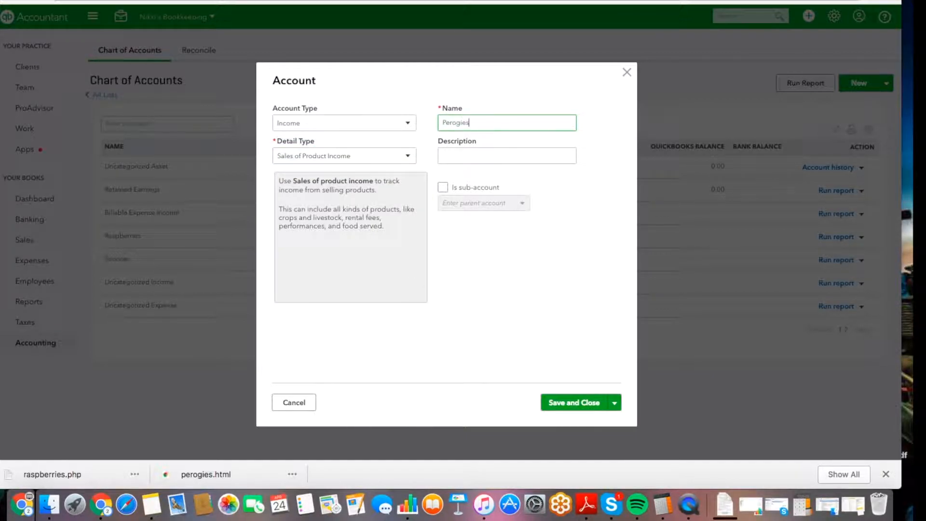
left_click(569, 401)
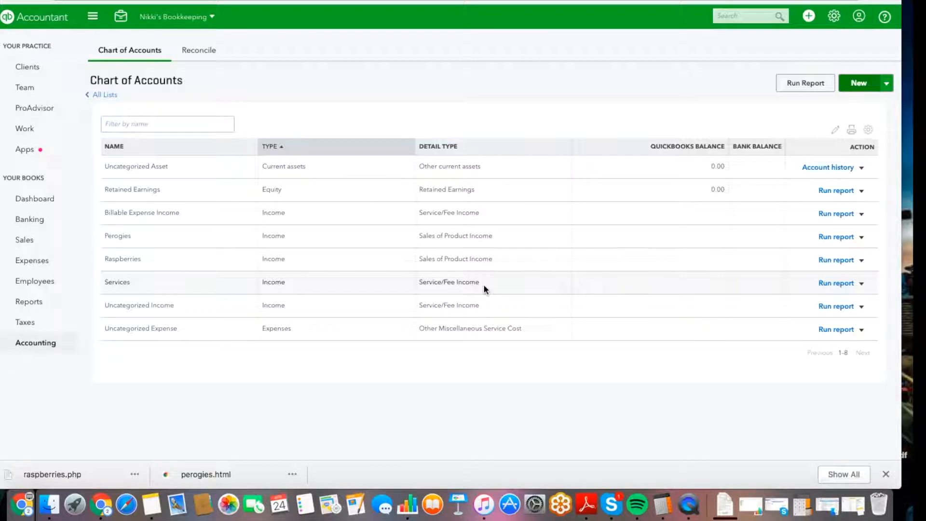
Edit the Services income account, rename it 'Bookkeeping Services', and save it.
left_click(861, 284)
left_click(834, 298)
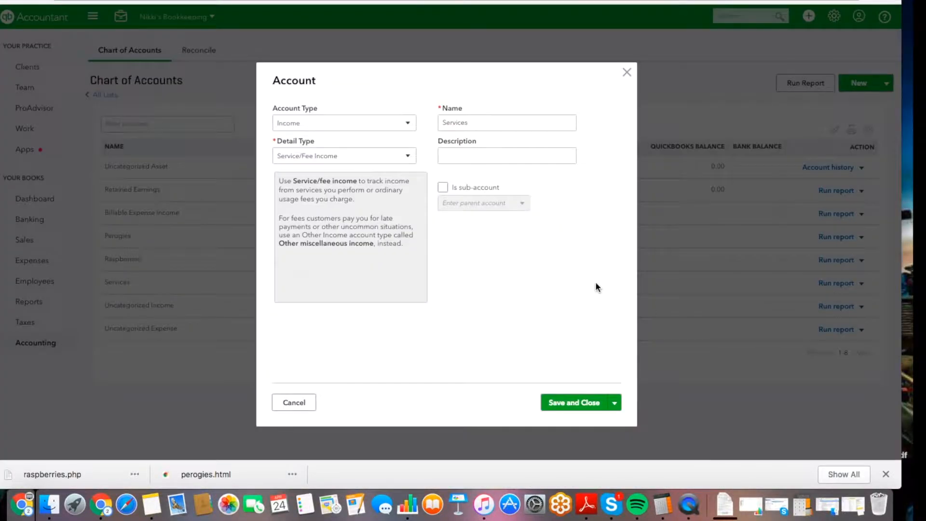
left_click_drag(467, 122, 378, 124)
type("Bokk")
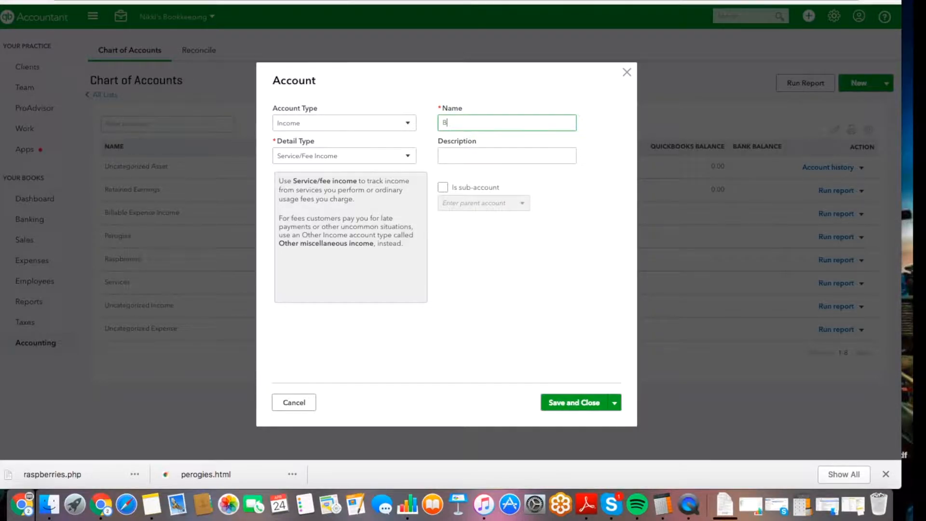
key("BackSpace")
key("BackSpace")
type("okkeeping Services")
left_click(568, 404)
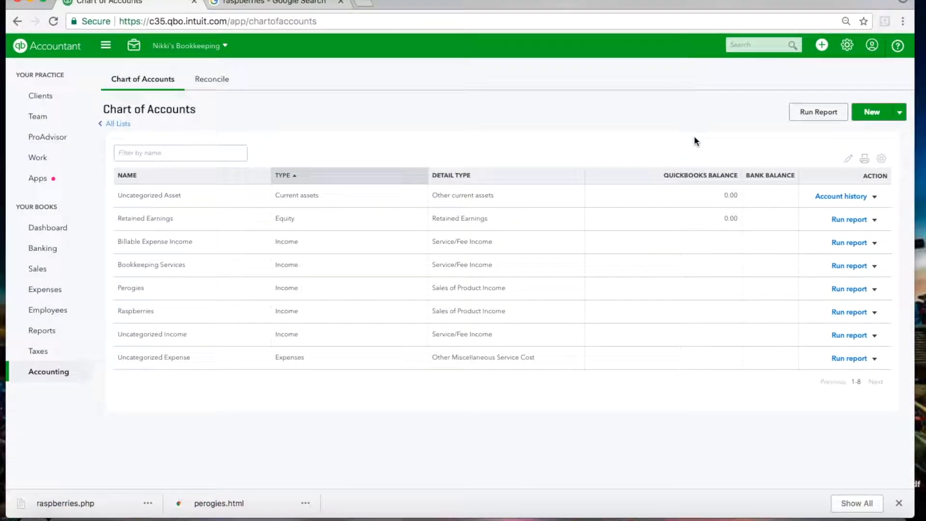
Go to Products and Services from the gear menu and start a New item.
left_click(848, 47)
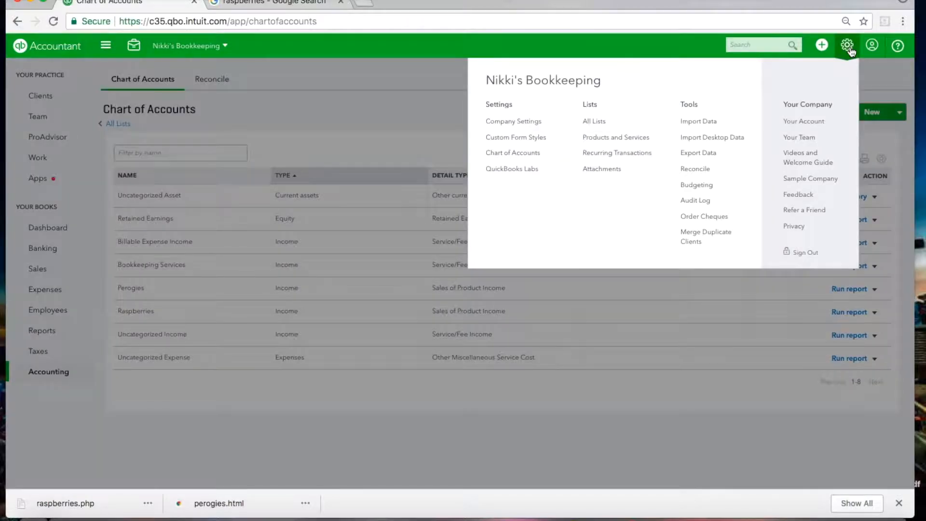
left_click(643, 139)
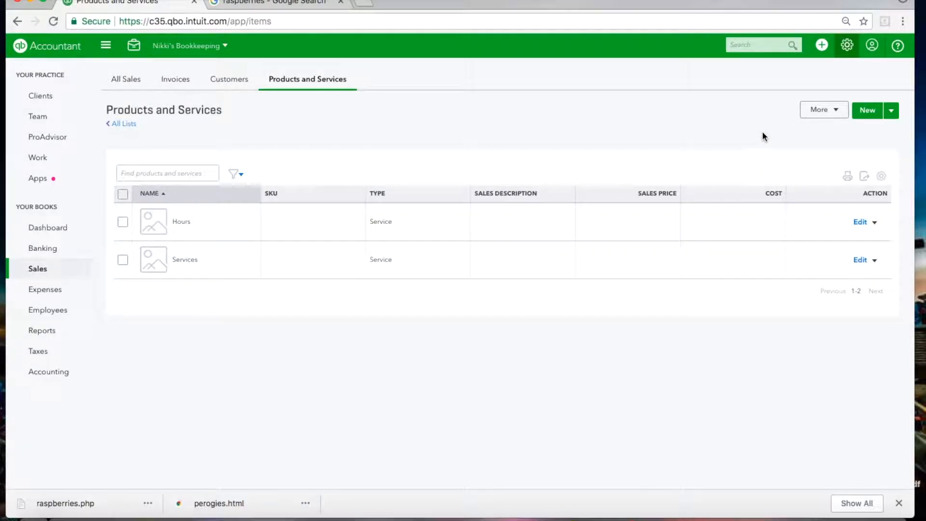
left_click(866, 116)
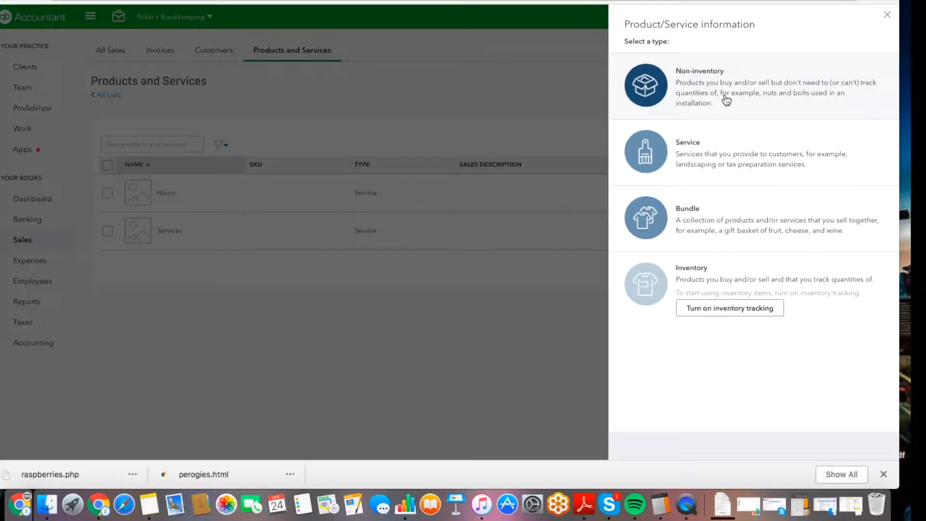
Create a Non-inventory item named Raspberries and attach raspberries.jpg as its picture.
left_click(730, 100)
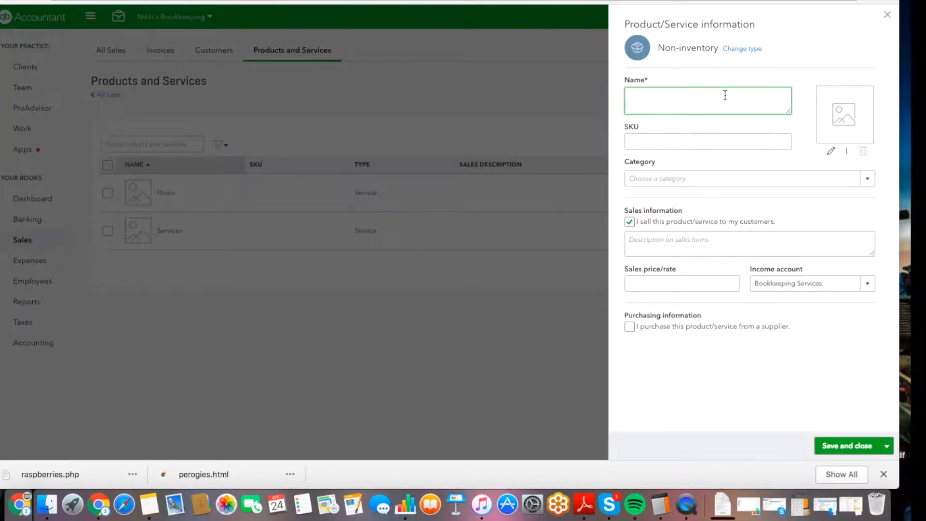
type("Raspbe")
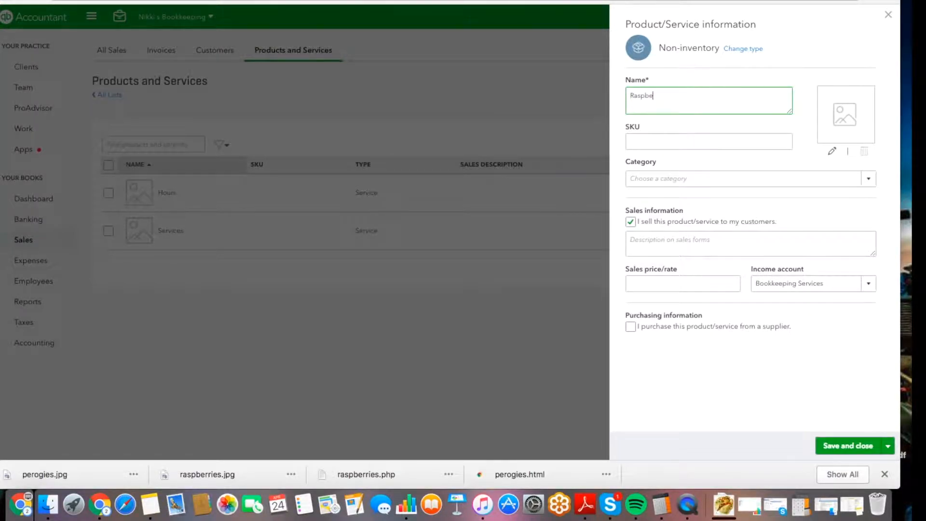
type("rries")
left_click(834, 151)
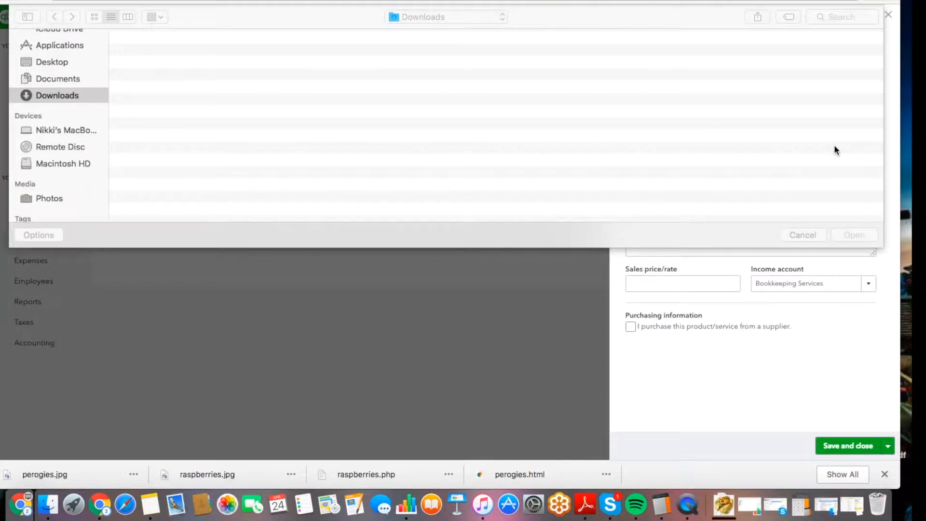
double_click(167, 62)
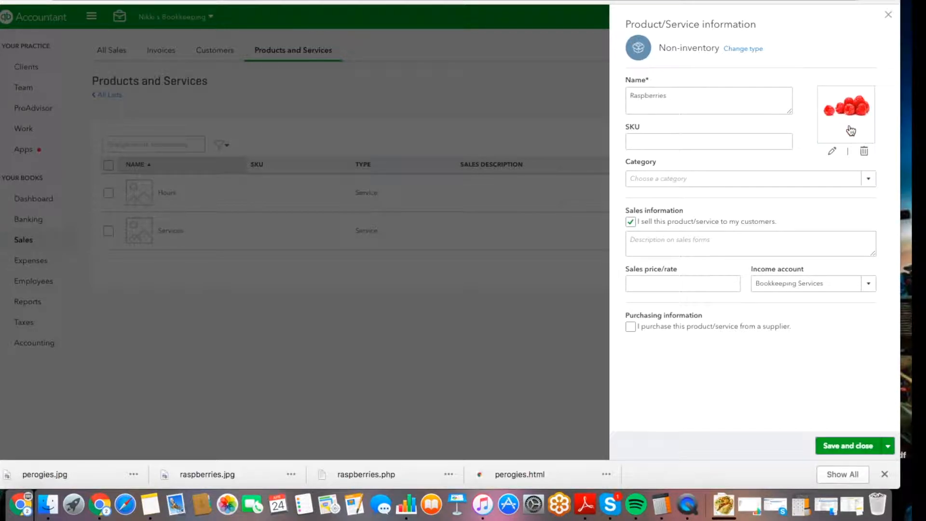
left_click(634, 139)
left_click(634, 138)
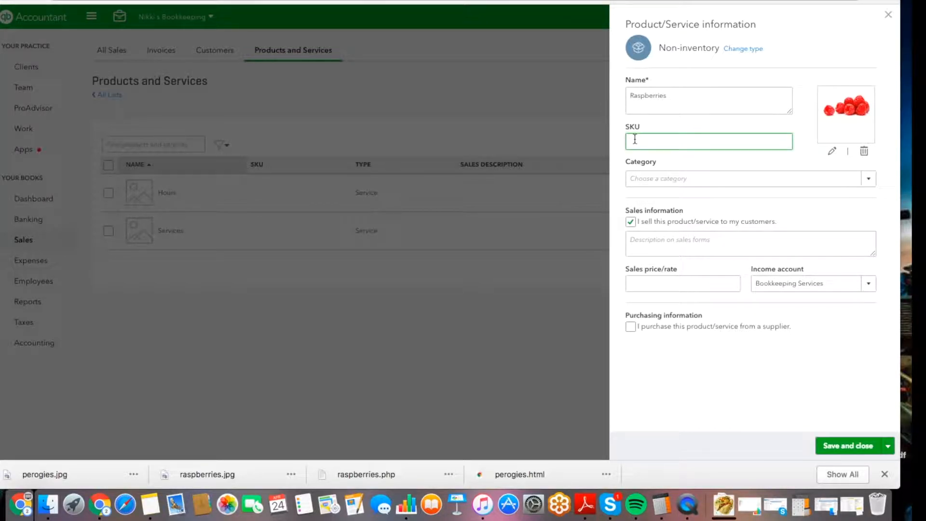
Add and save a new category 'Products' for the Raspberries item.
left_click(644, 180)
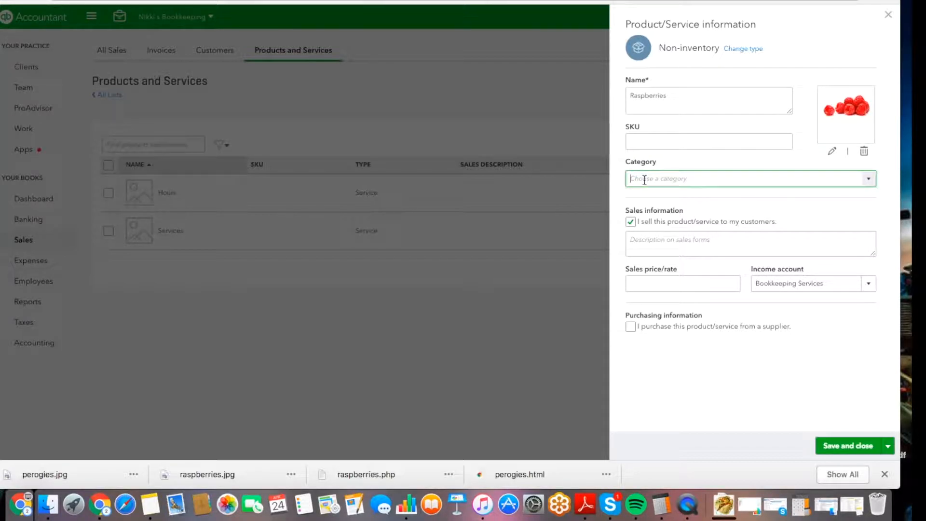
type("Products")
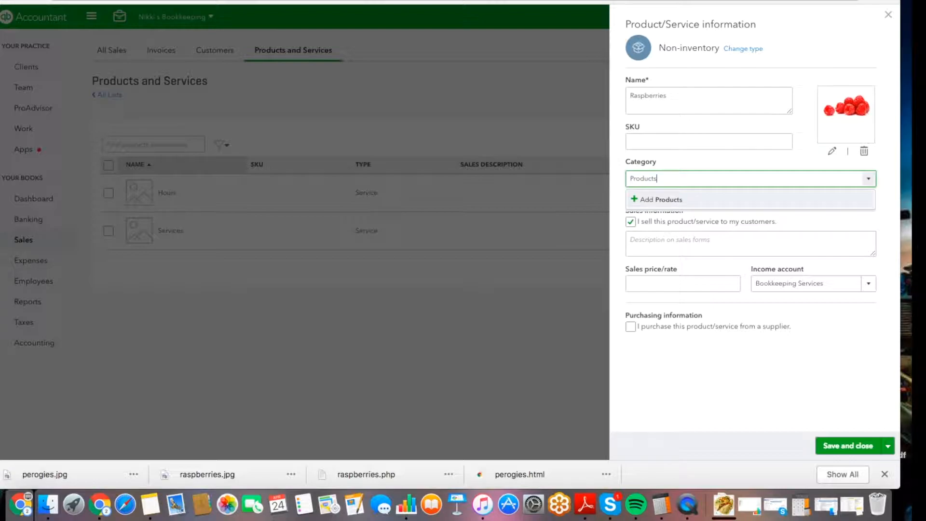
key("Return")
left_click(702, 267)
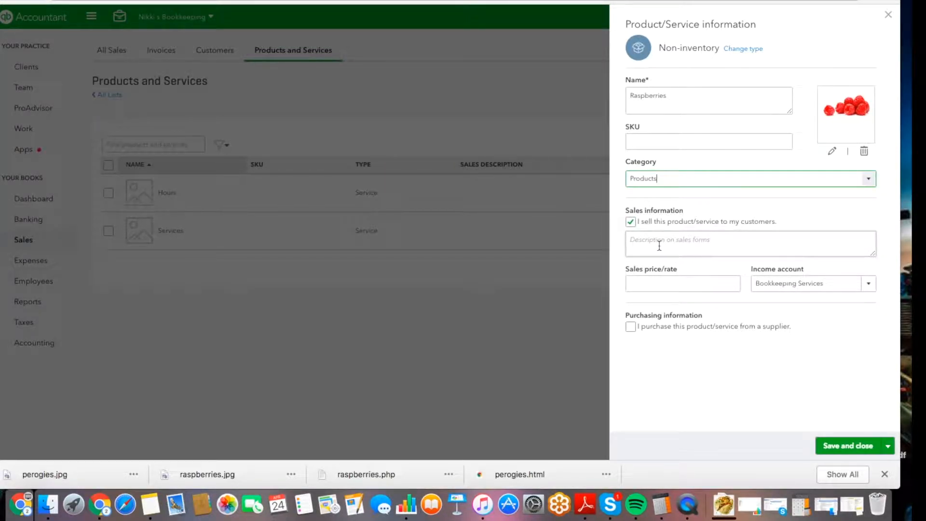
Enter the sales description 'Fresh to order' and a sales price of 10.
left_click(659, 246)
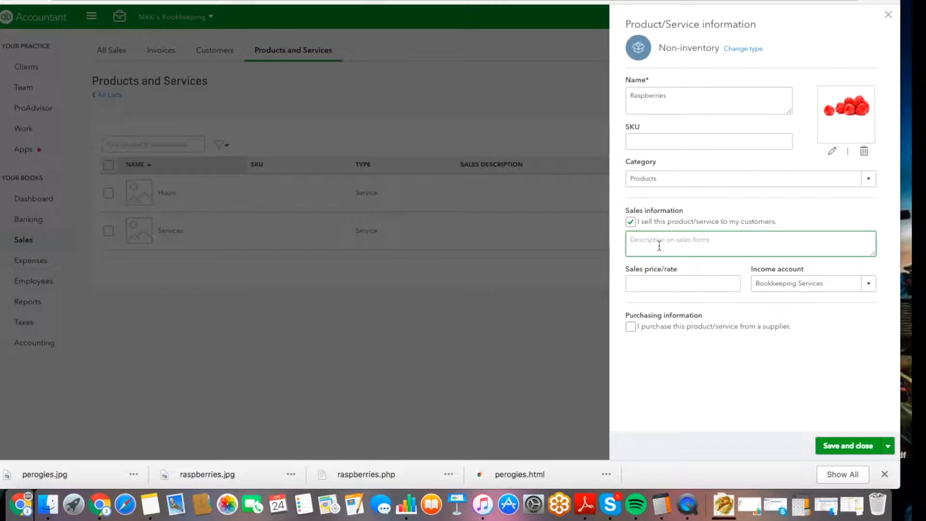
type("Fresh to order")
left_click(687, 282)
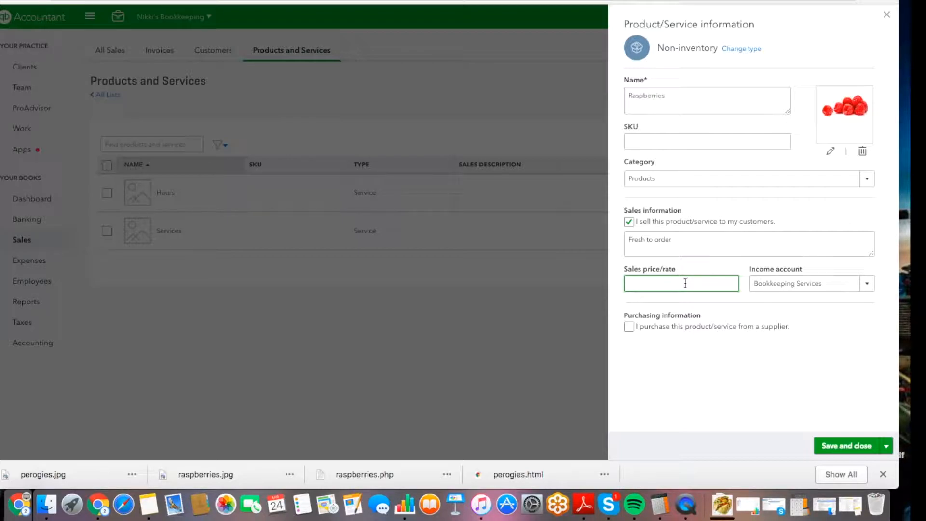
type("10")
key("Tab")
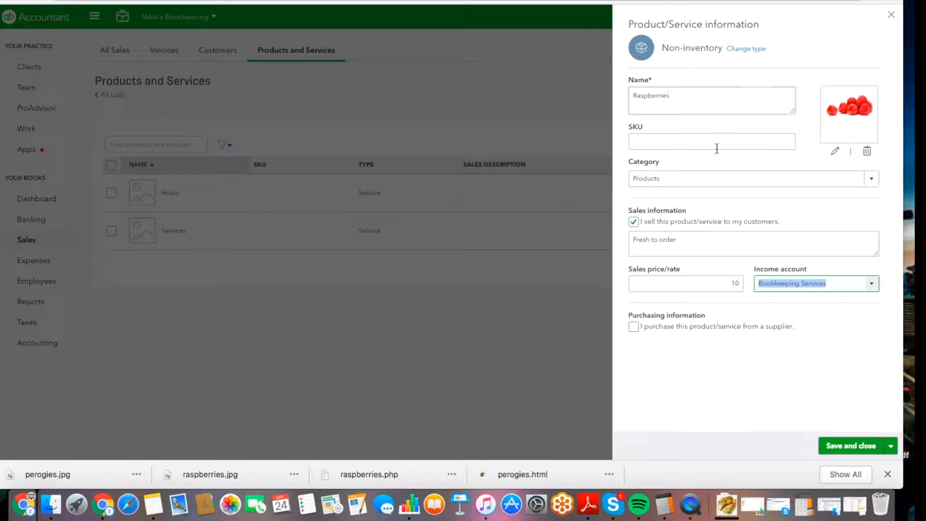
Choose Raspberries as the income account, leave purchasing unchecked, and save the product.
left_click(869, 284)
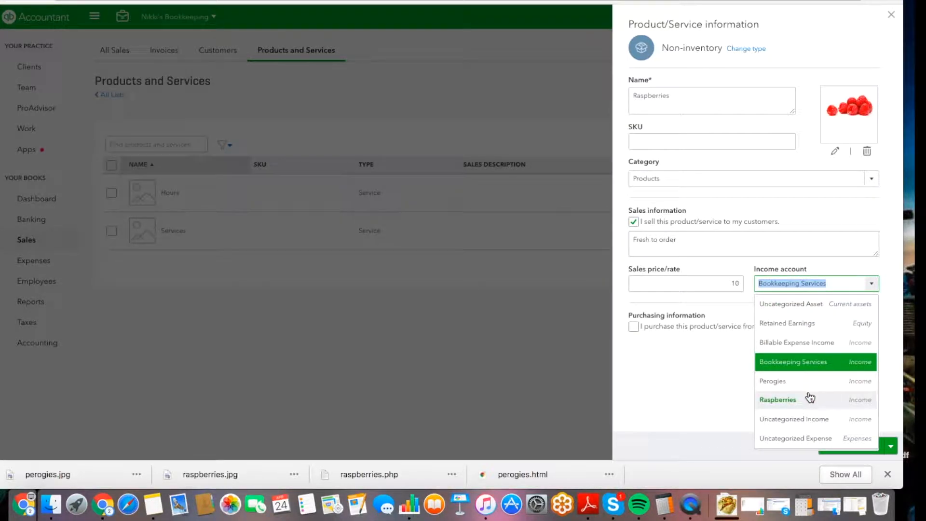
left_click(782, 401)
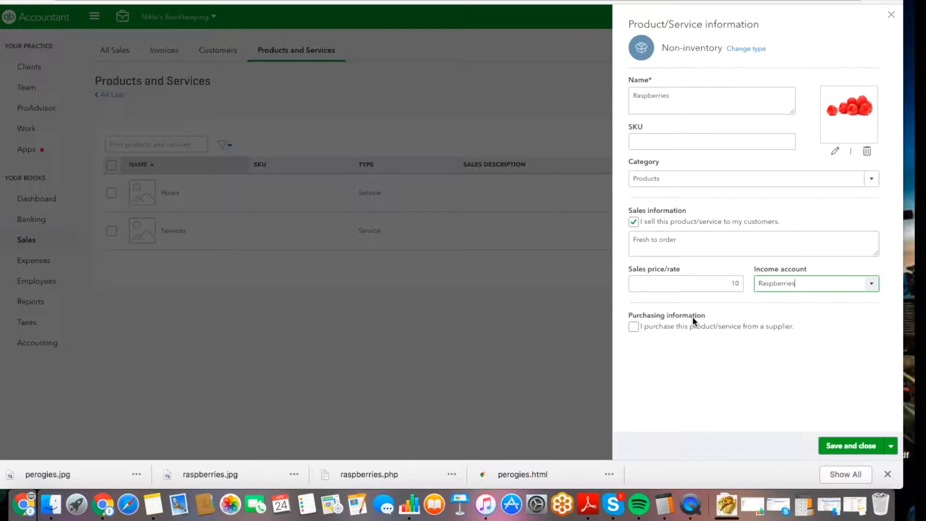
left_click(632, 326)
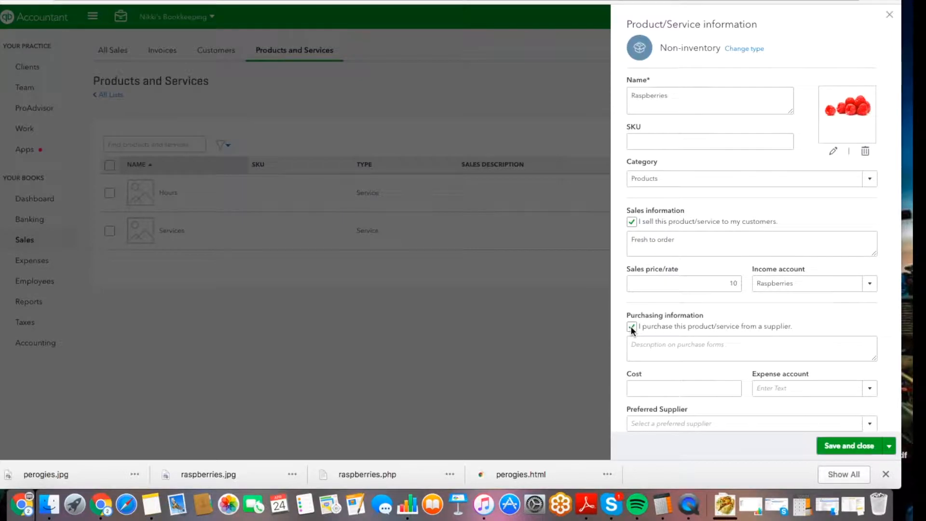
left_click(630, 326)
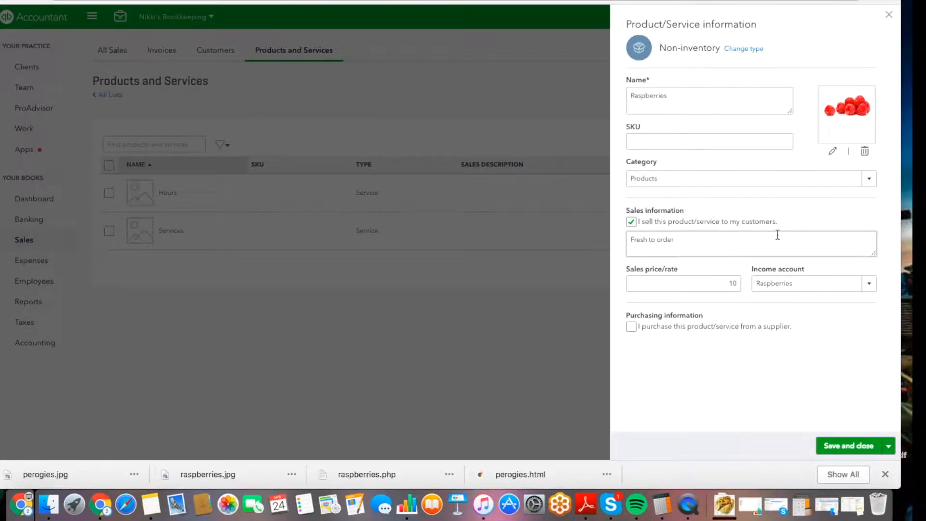
left_click(839, 446)
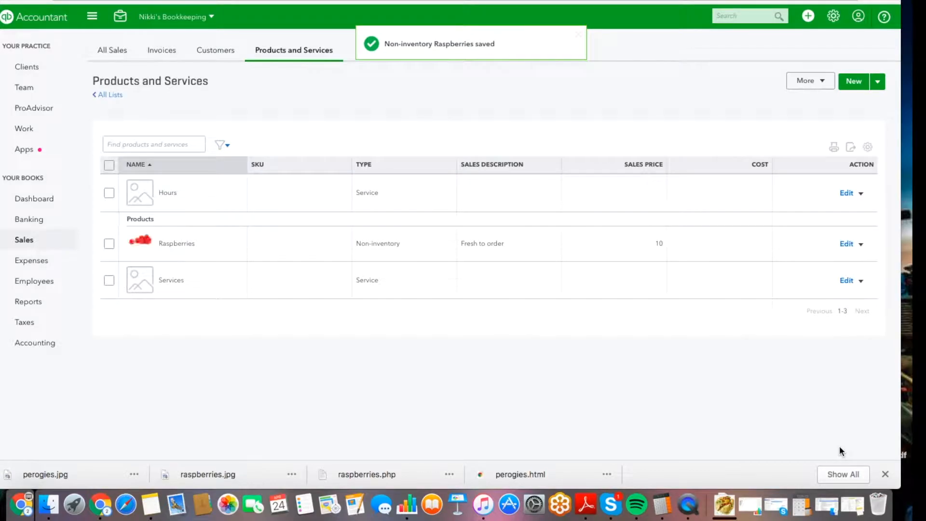
Start a Non-inventory item Perogies in category Products, described 'With butter and bacon bits'.
left_click(850, 82)
left_click(650, 106)
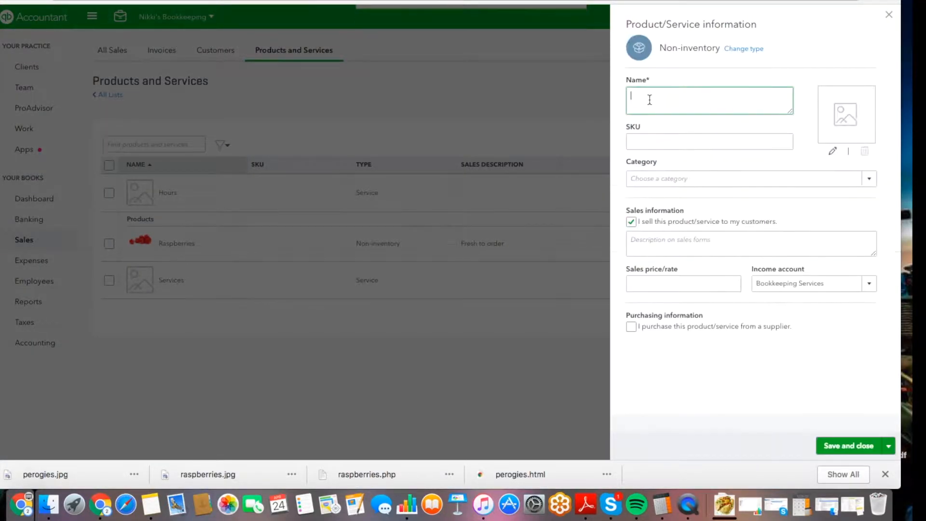
type("Perogies")
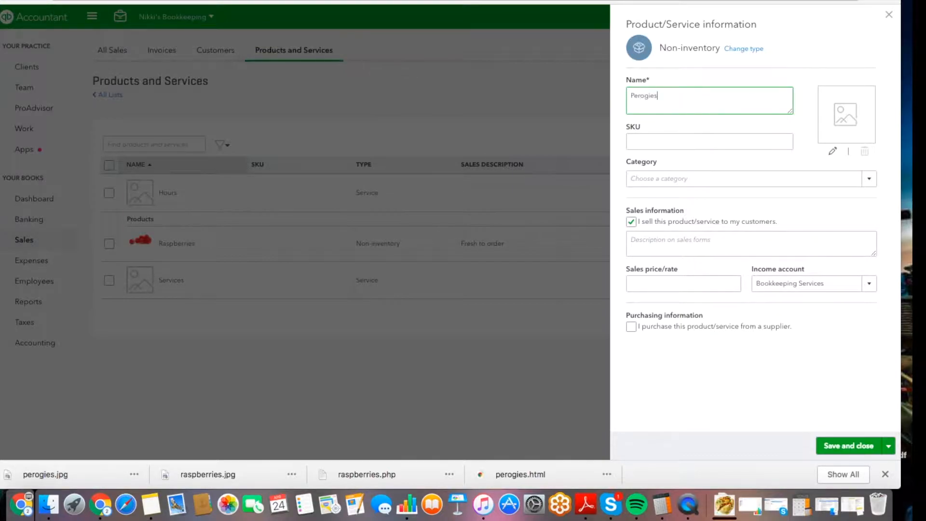
left_click(654, 179)
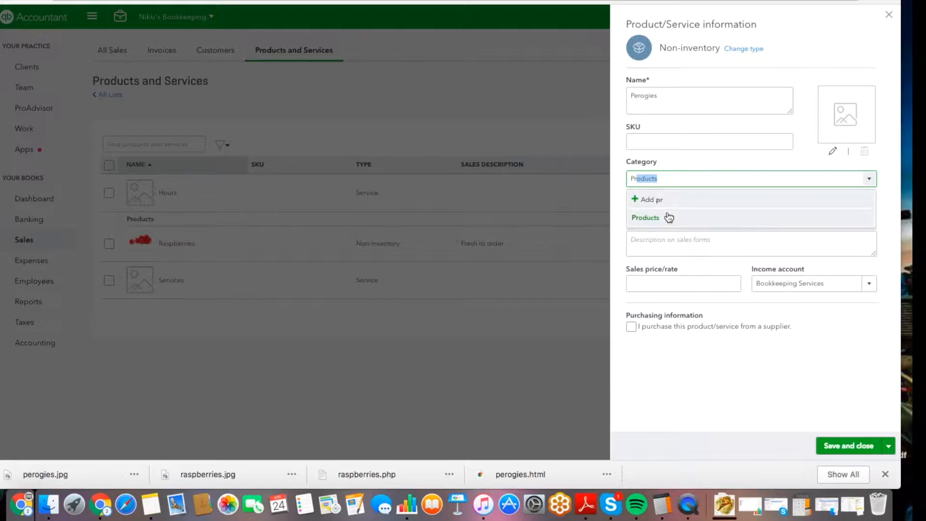
left_click(667, 215)
left_click(653, 245)
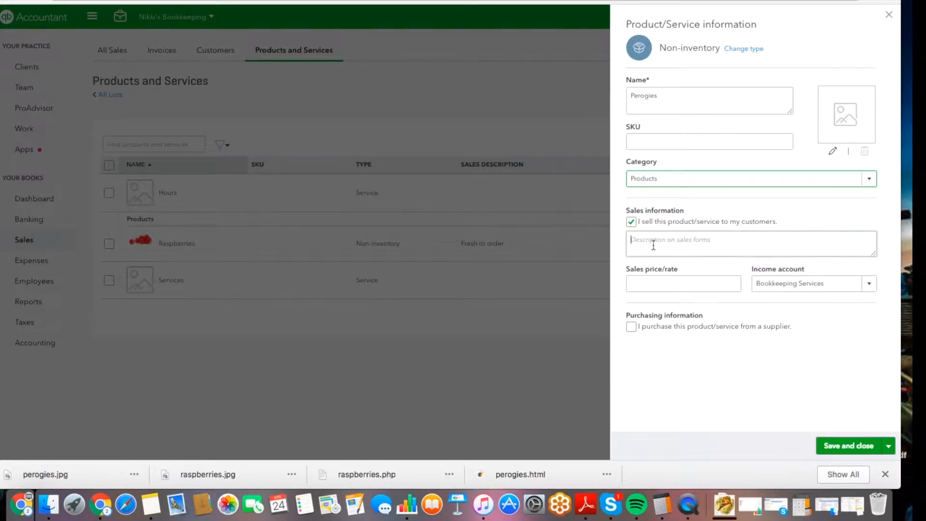
type("With butter and bacon bits")
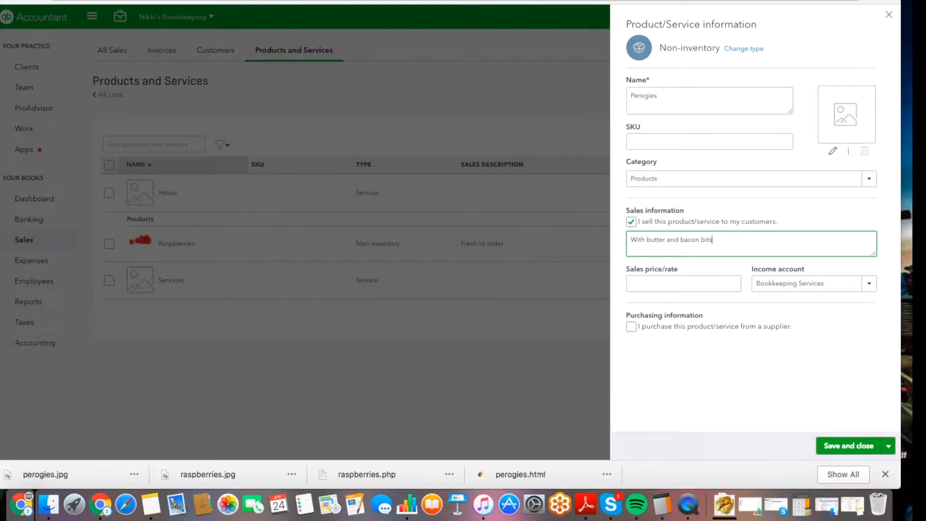
Set the Perogies price to 20 and income account to Perogies, then browse for its picture.
left_click(674, 280)
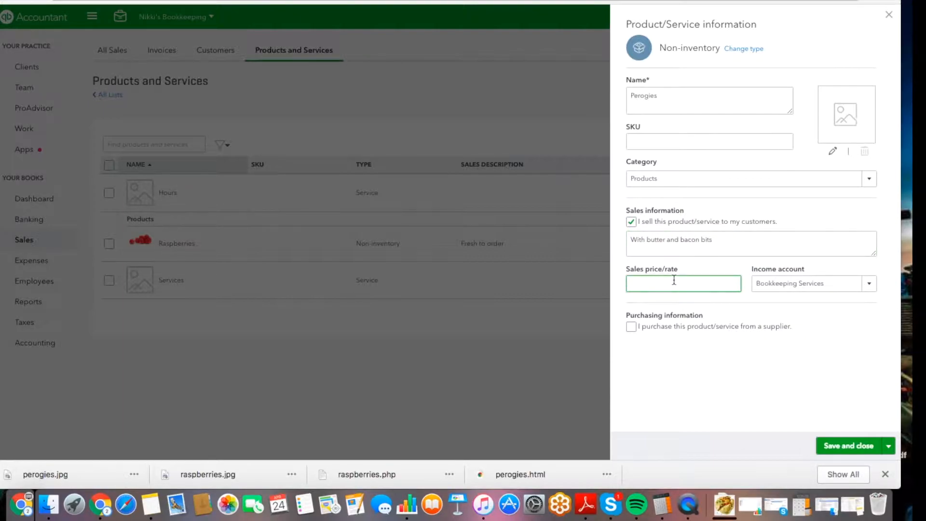
type("20")
left_click(759, 283)
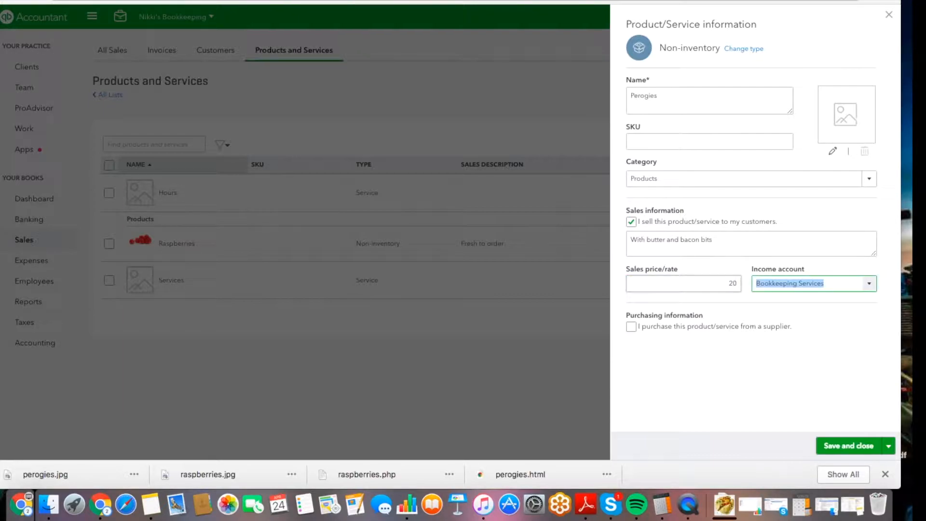
left_click(868, 284)
left_click(811, 381)
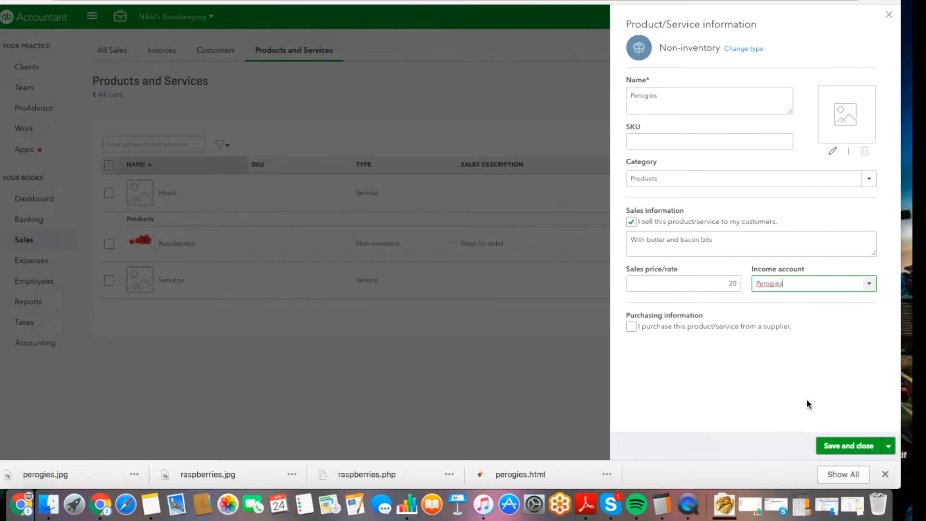
left_click(832, 151)
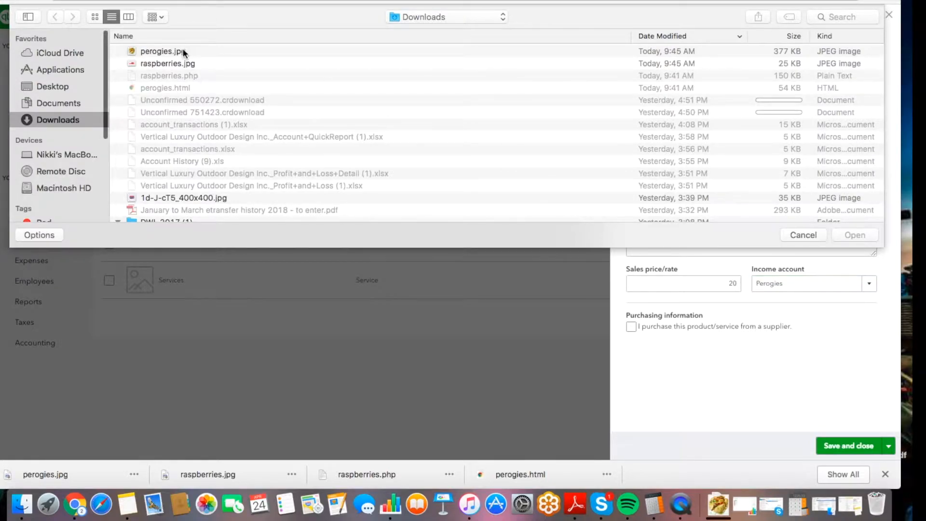
Attach perogies.jpg to the Perogies item and save it.
double_click(183, 48)
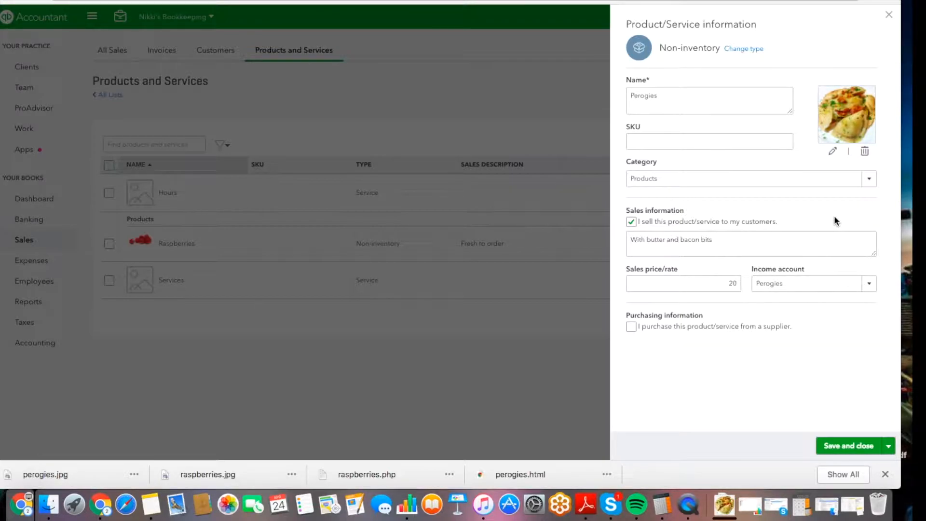
left_click(841, 453)
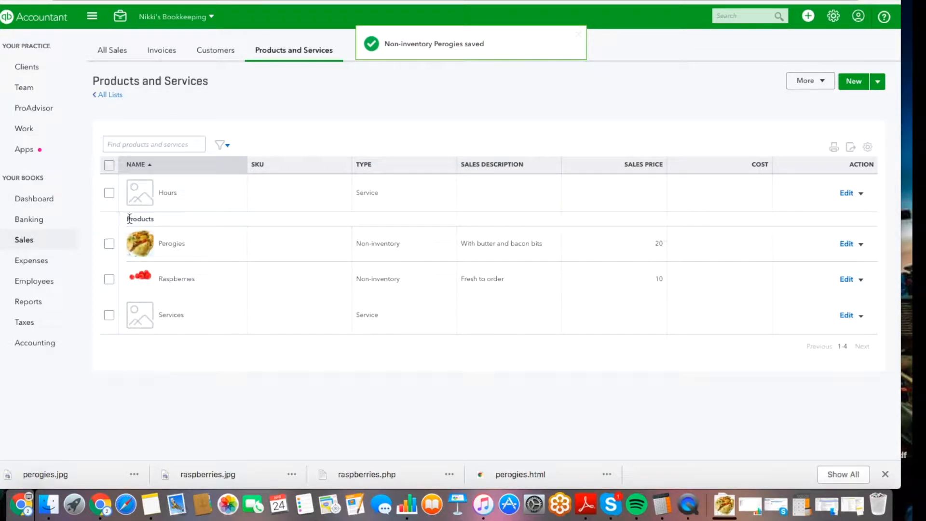
left_click_drag(128, 218, 155, 219)
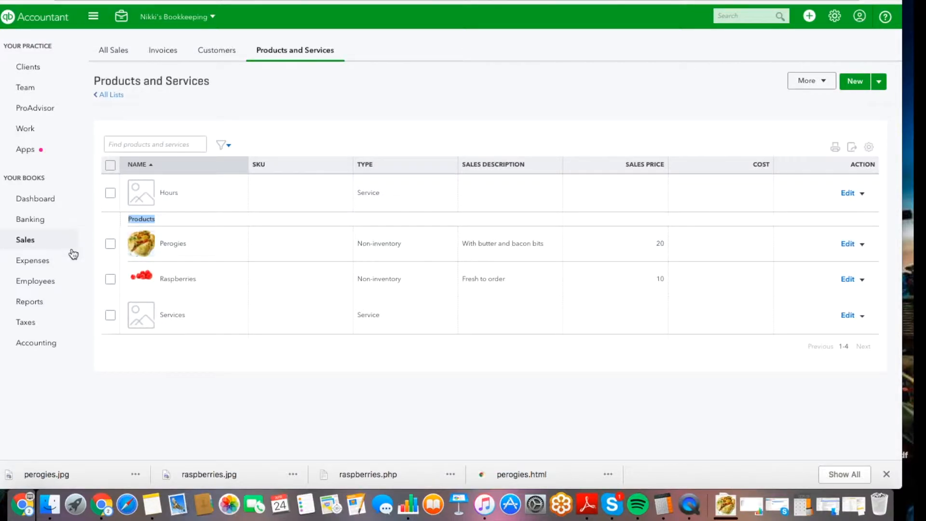
left_click(29, 242)
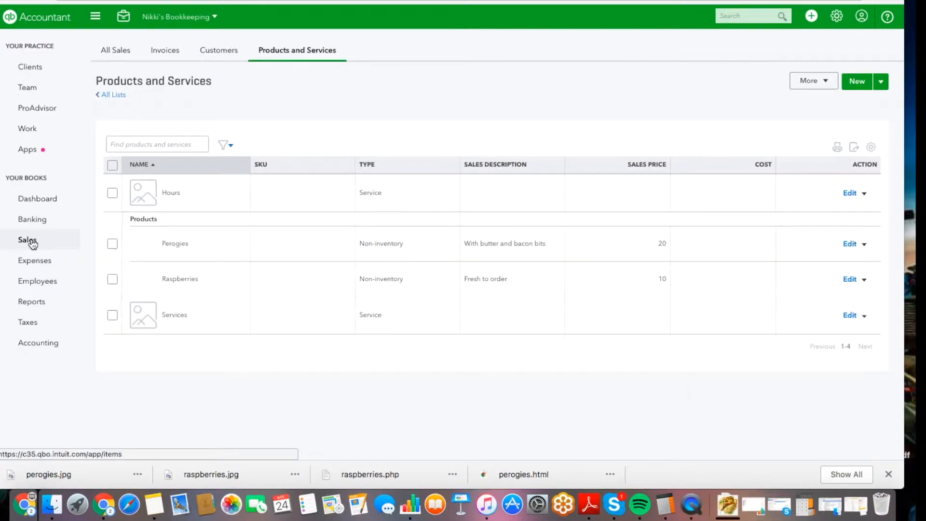
From Customers, start a new customer with display name Intuit, a billing street, and a contact e-mail.
left_click(212, 59)
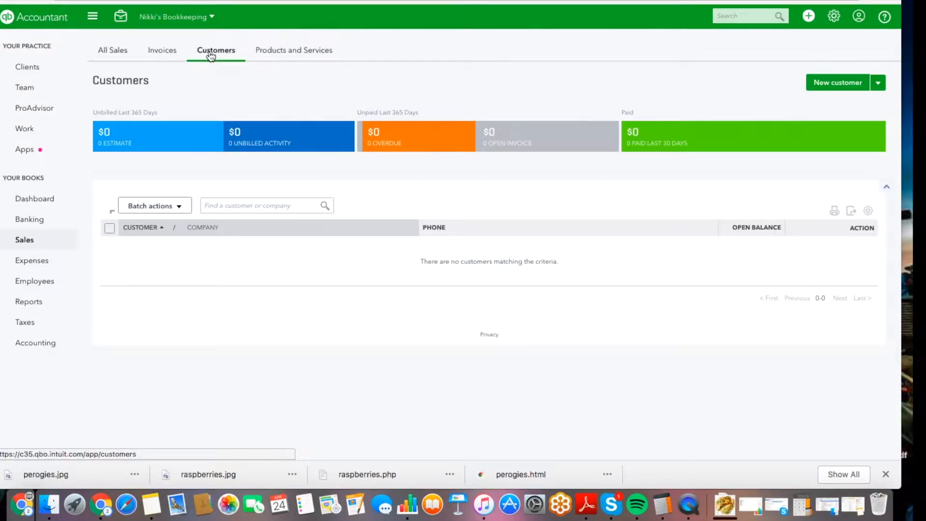
left_click(828, 85)
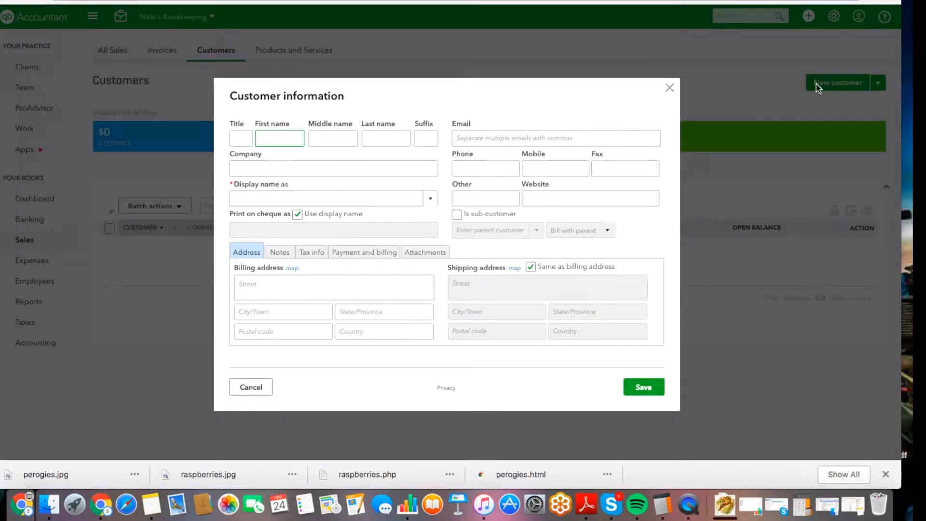
left_click(305, 201)
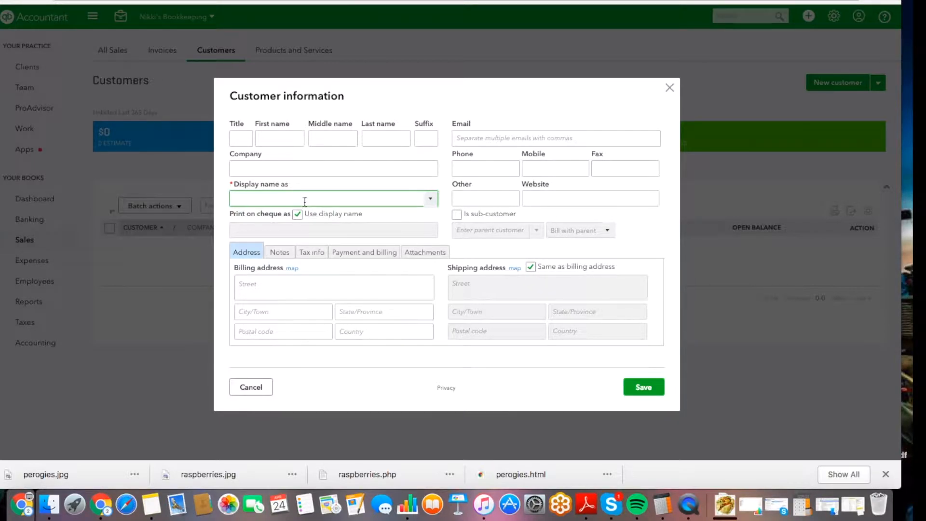
type("Intuit")
left_click(286, 284)
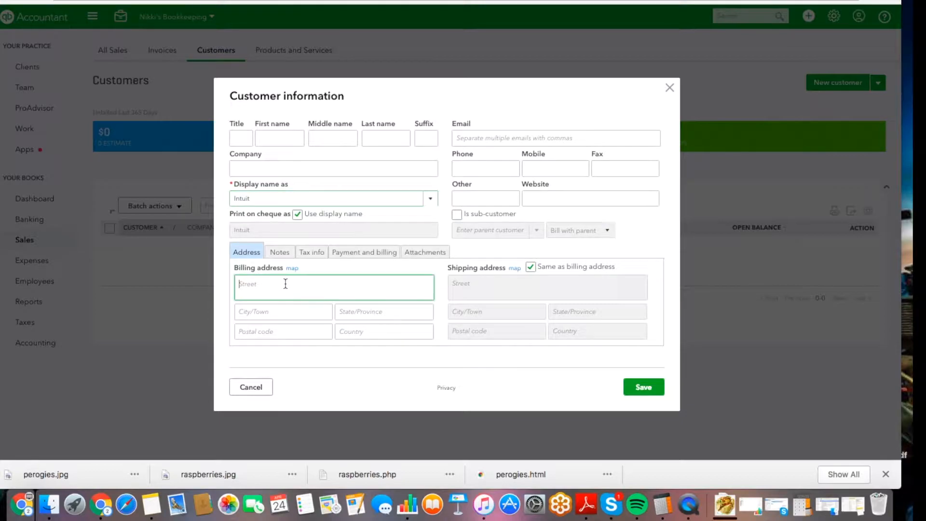
type("123 Fake")
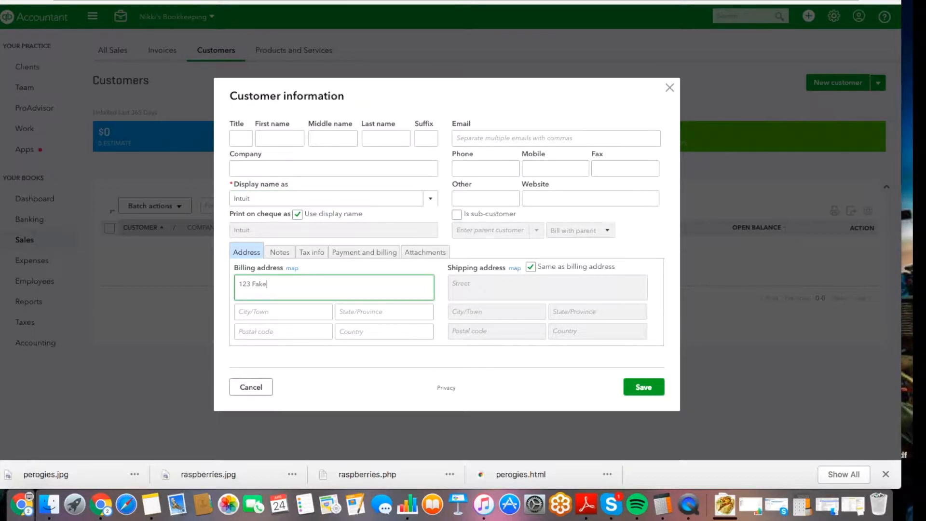
type(" Street")
left_click(498, 140)
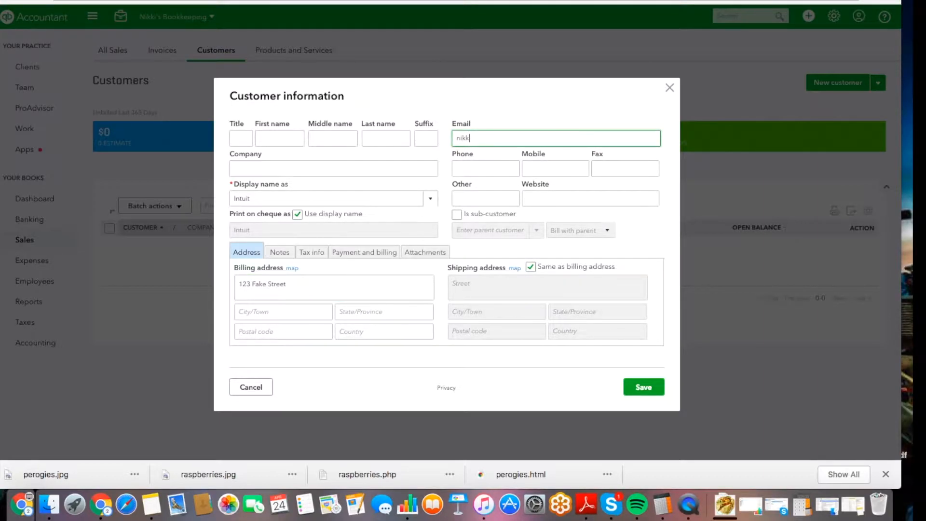
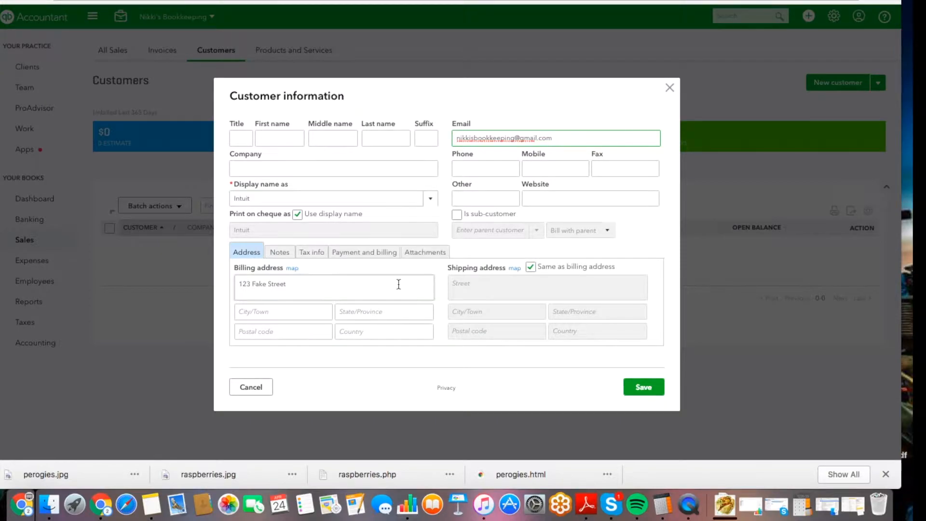
Save the Intuit customer and bring up the New transaction choices on its customer page.
left_click(642, 388)
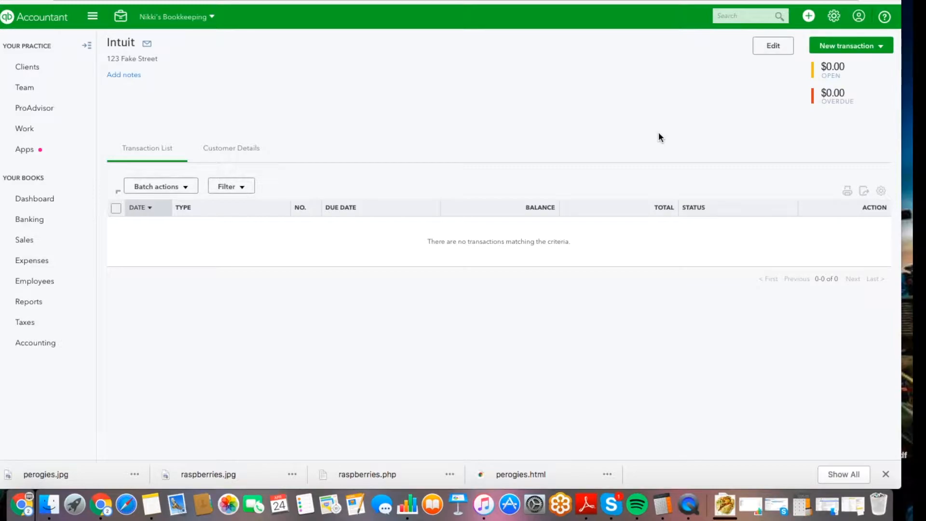
left_click(862, 47)
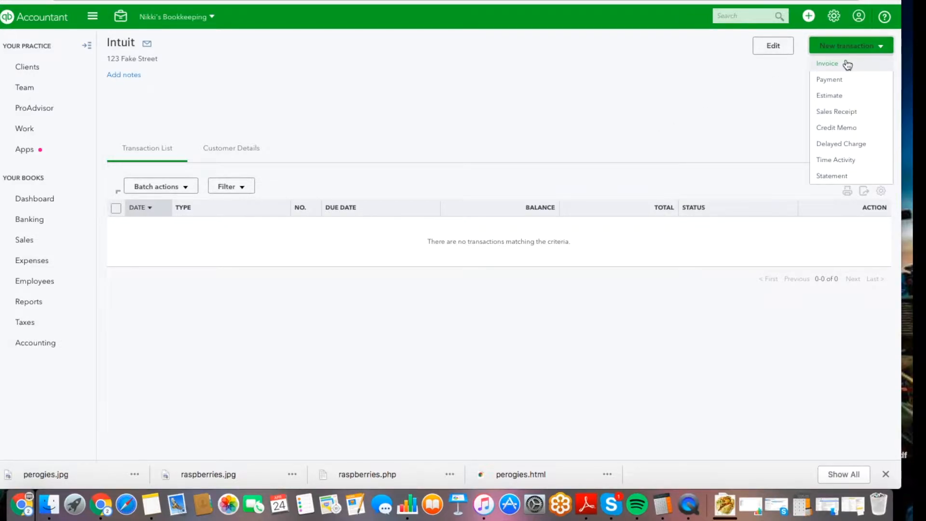
Create a new invoice for Intuit, keeping Net 30 payment terms.
left_click(847, 64)
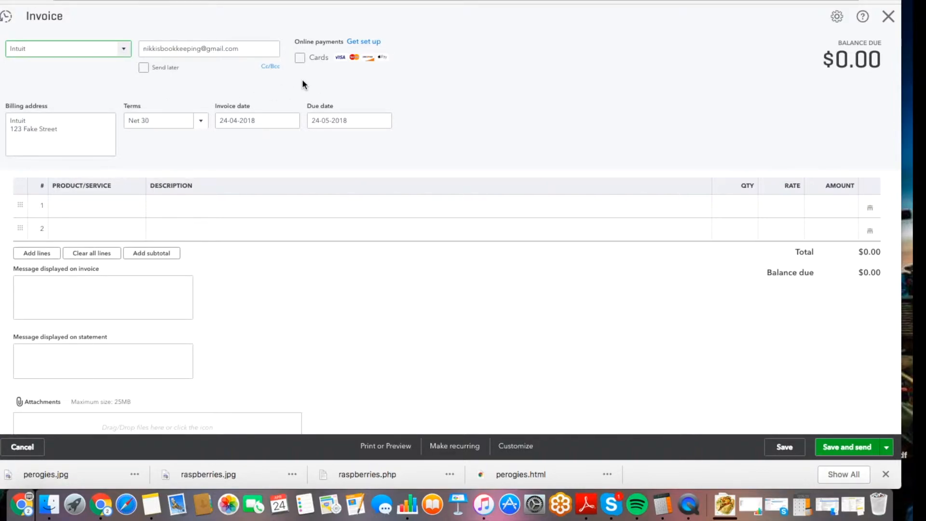
left_click(204, 123)
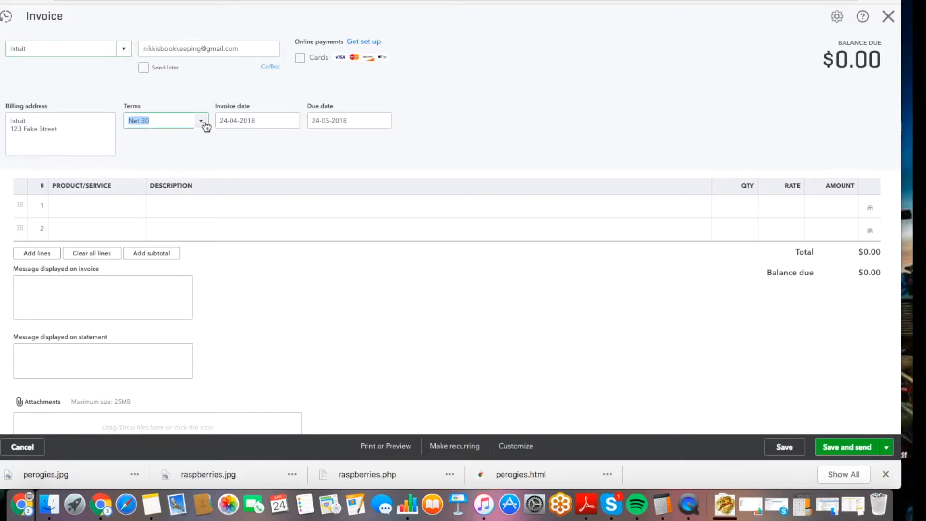
left_click(181, 87)
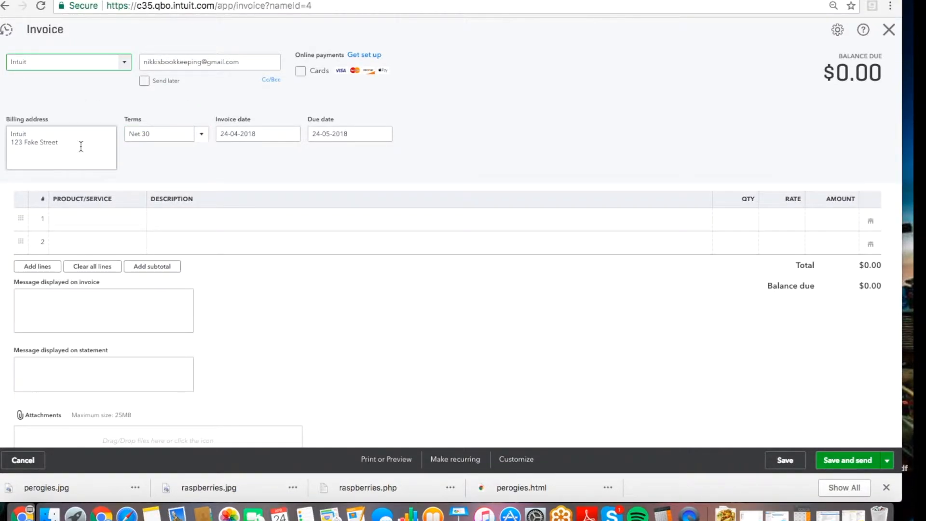
left_click_drag(83, 149, 4, 129)
Add Perogies on the first invoice line and Raspberries on the second.
left_click(163, 159)
left_click(135, 218)
left_click(143, 220)
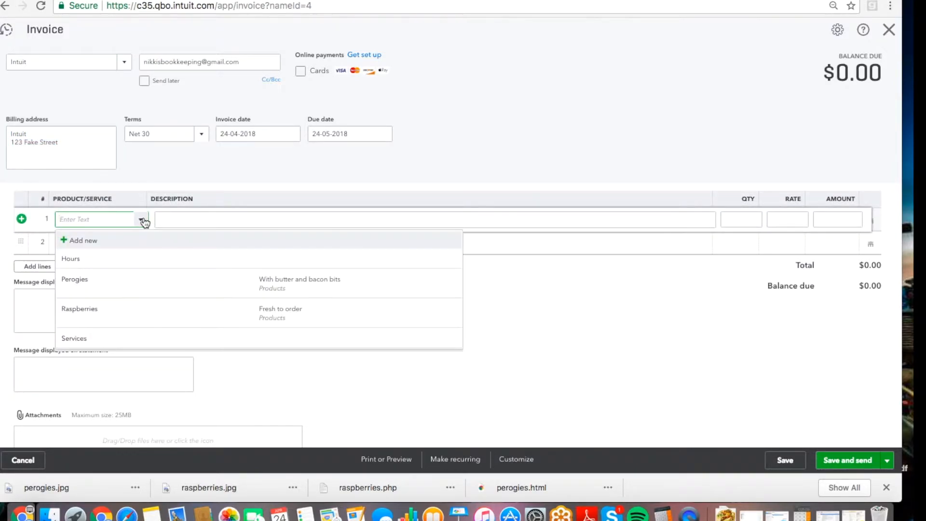
left_click(108, 291)
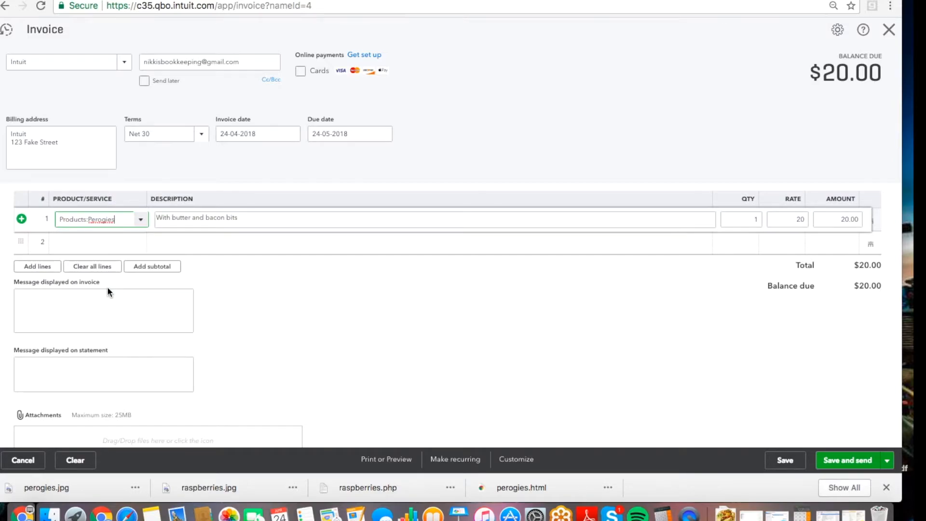
left_click(78, 244)
type("Raspberries")
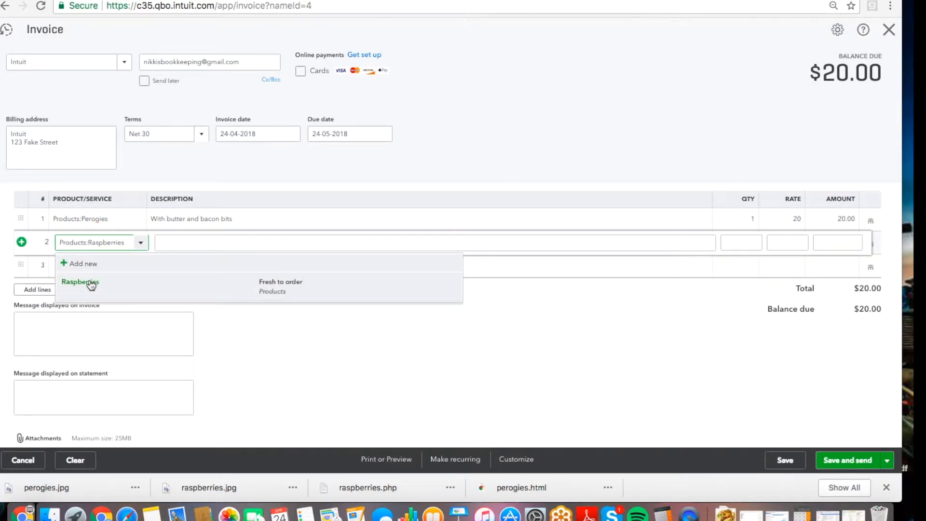
left_click(87, 277)
Add a third Services line described 'bookkeeping' with a rate of 500.
left_click(83, 271)
type("b")
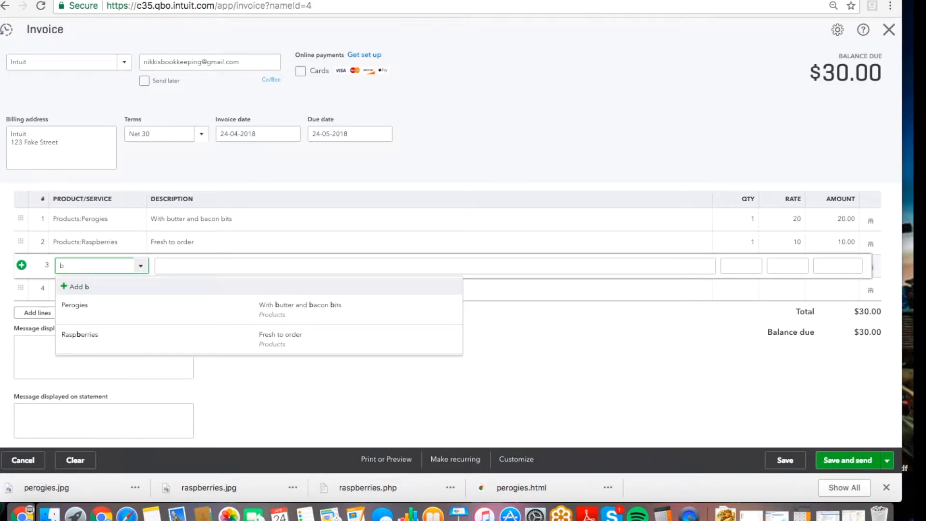
type("oo")
key("BackSpace")
key("BackSpace")
key("BackSpace")
type("Services")
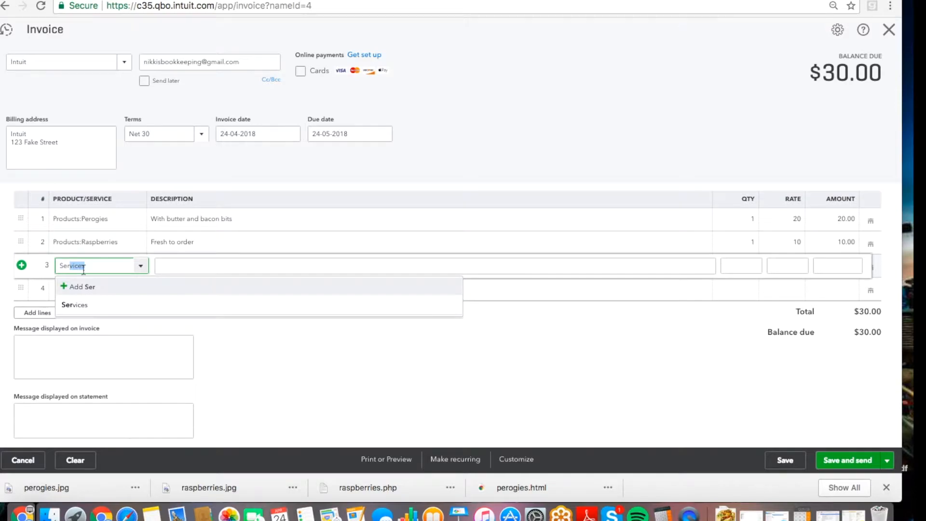
left_click(93, 304)
left_click(164, 265)
type("bookkeeping")
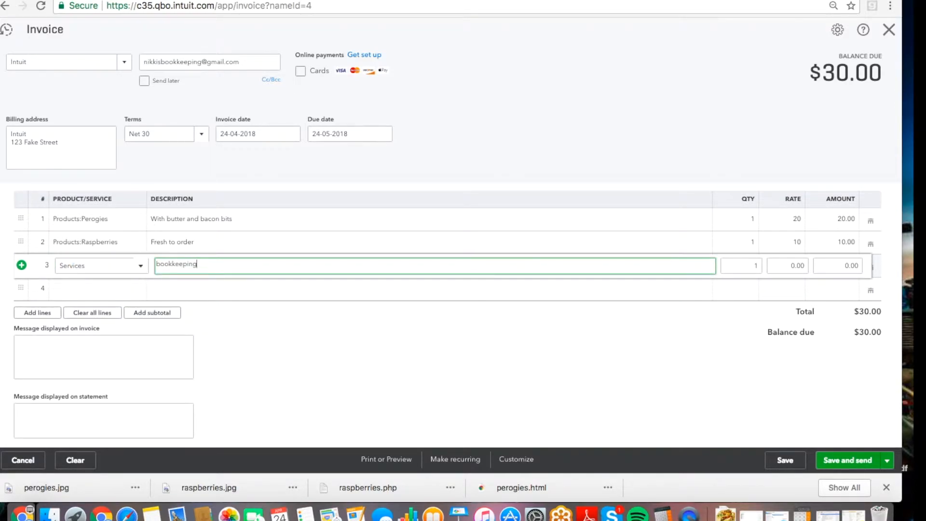
key("Tab")
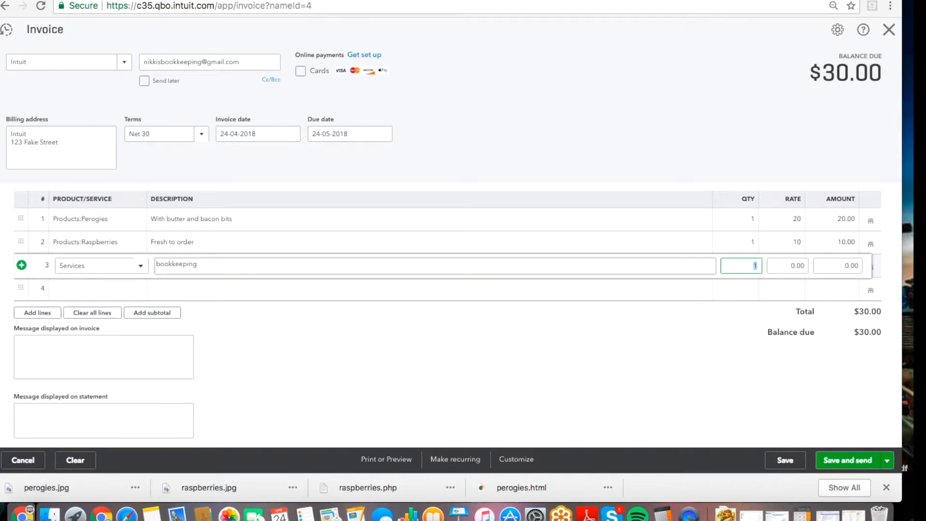
key("Tab")
type("500")
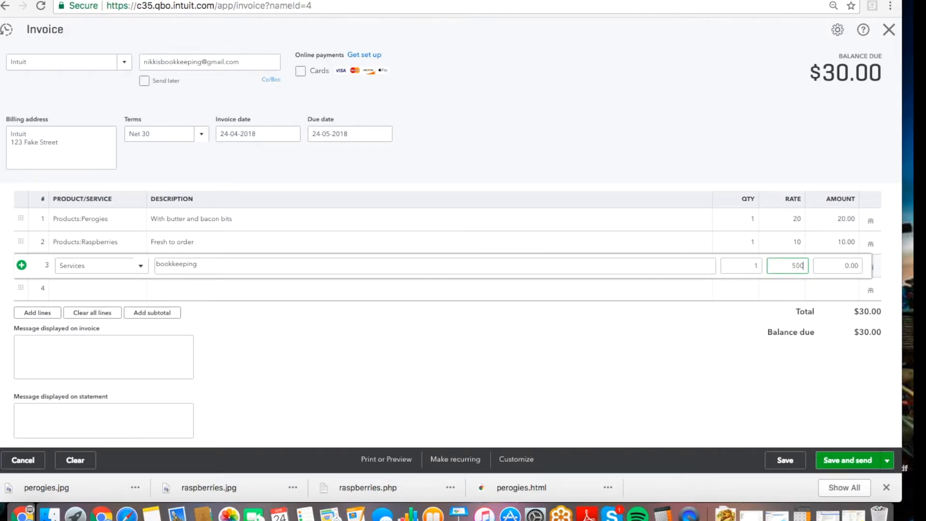
key("Tab")
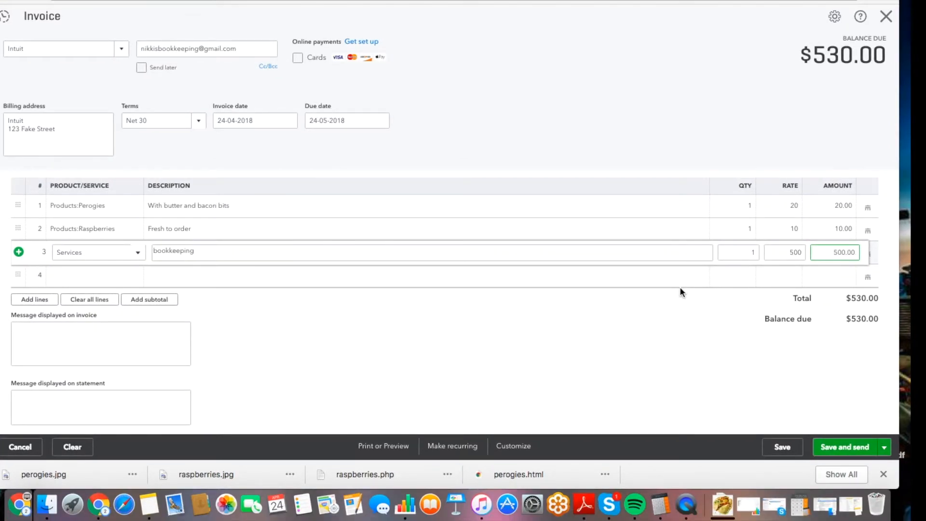
scroll(678, 286, "down", 4)
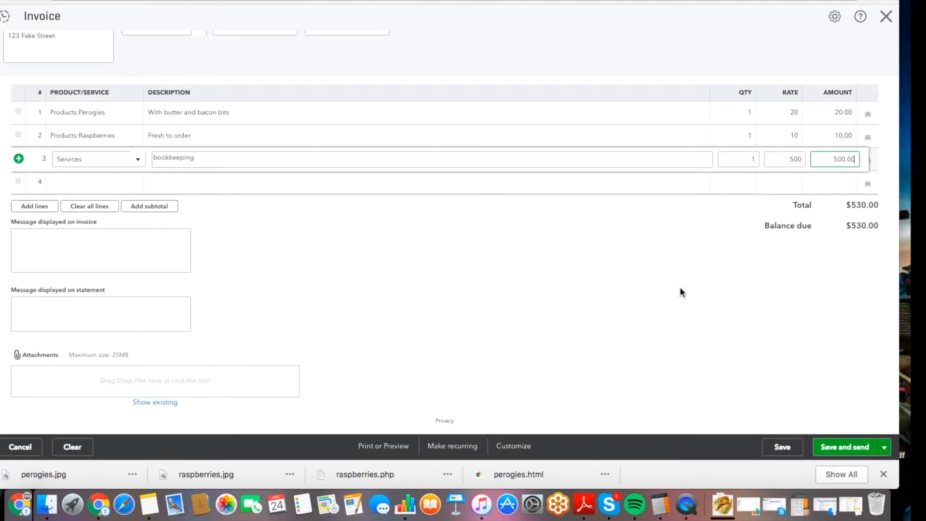
Save invoice 1001, open its e-mail for sending, and check the subject line.
left_click(791, 444)
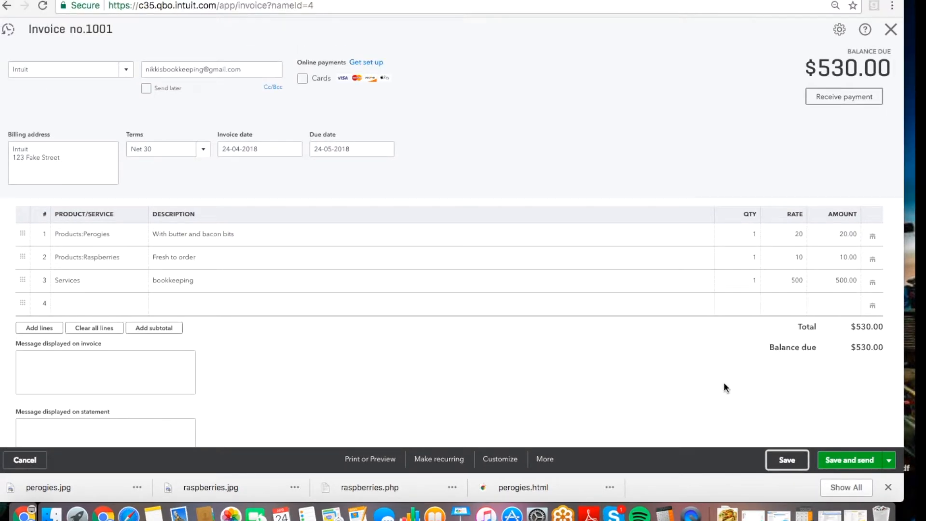
left_click(857, 460)
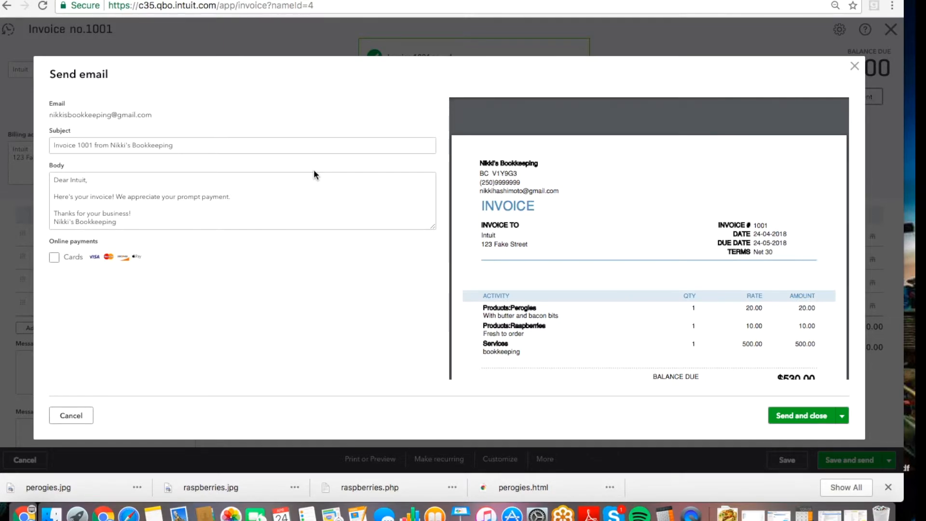
left_click(181, 144)
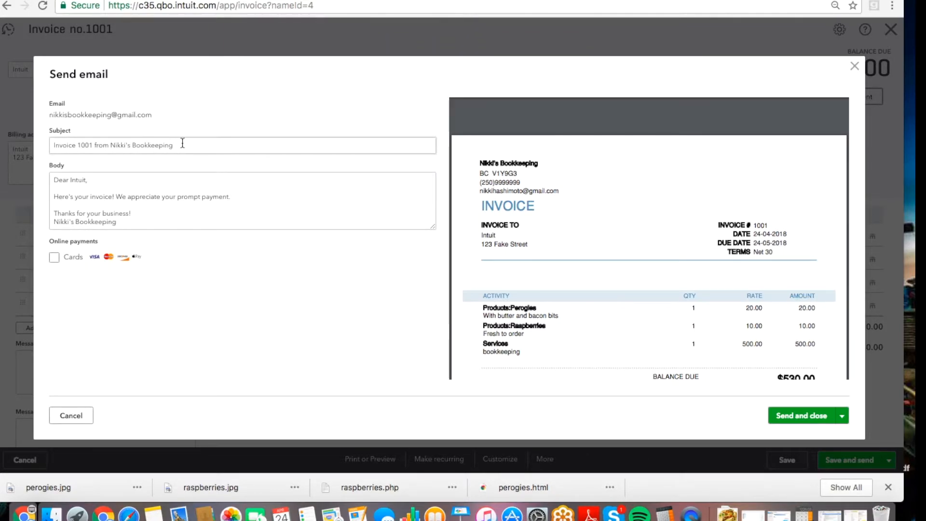
left_click_drag(182, 143, 50, 143)
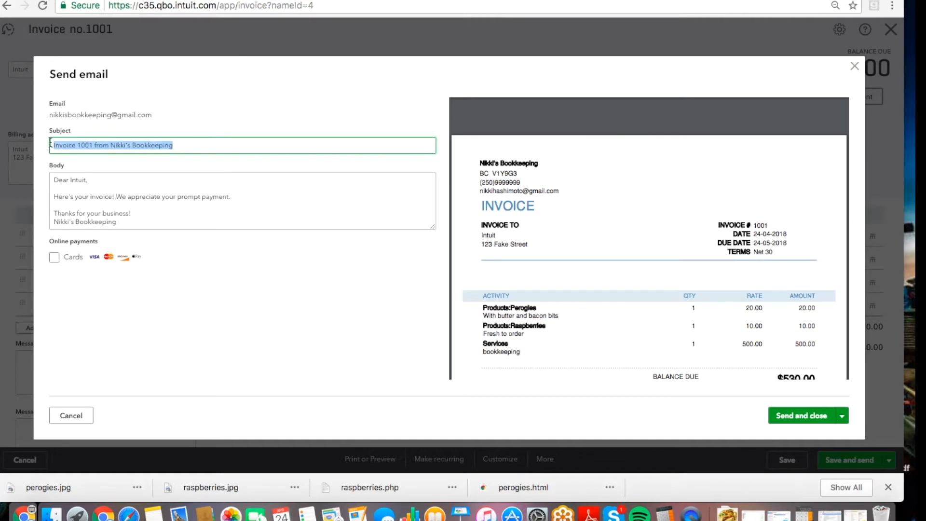
left_click(82, 146)
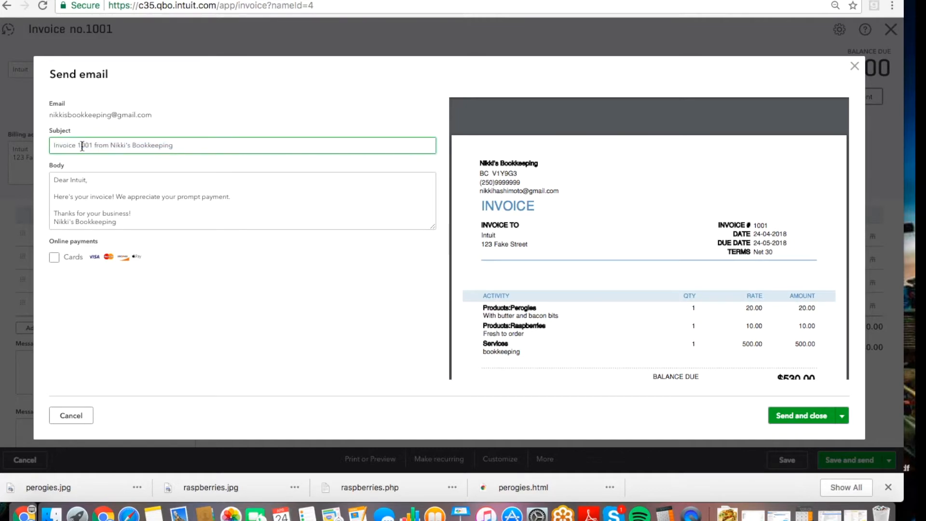
Review the e-mail greeting body and the $530.00 invoice preview.
left_click(103, 191)
key("super+a")
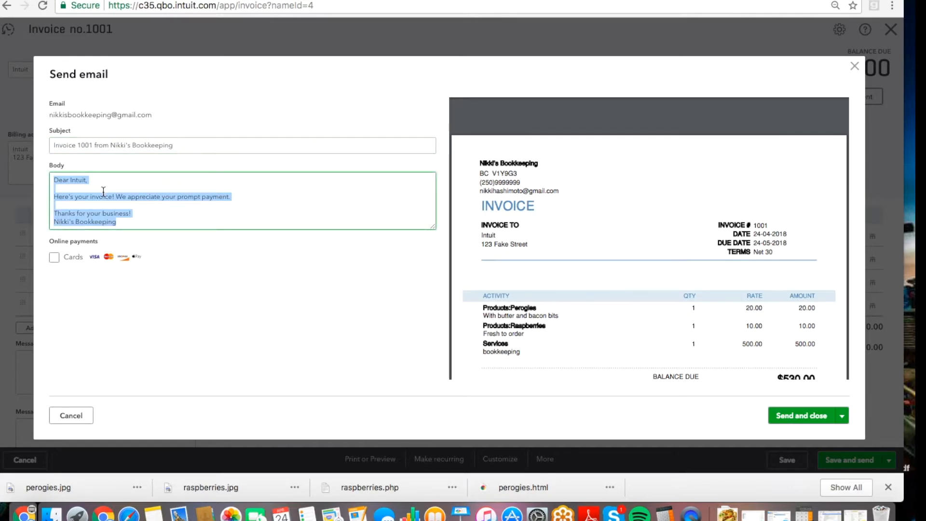
left_click(84, 191)
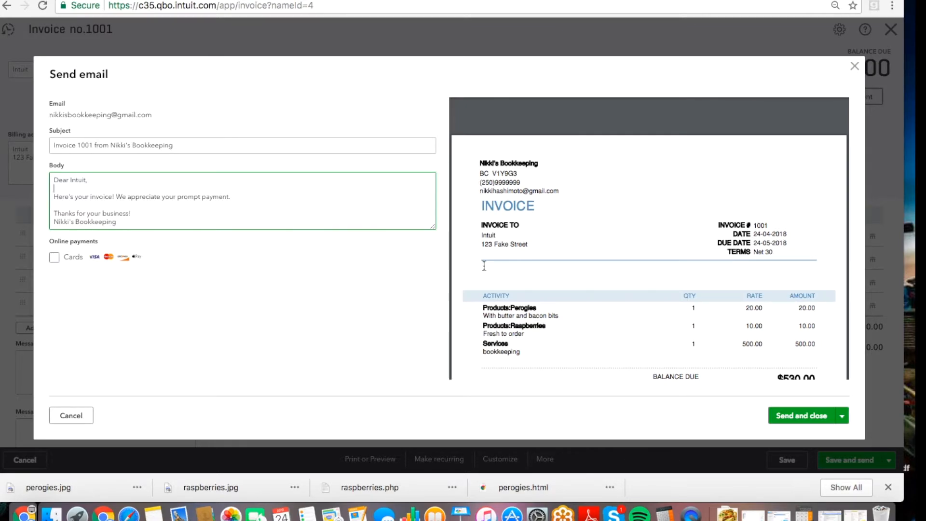
scroll(615, 258, "down", 3)
scroll(615, 260, "down", 3)
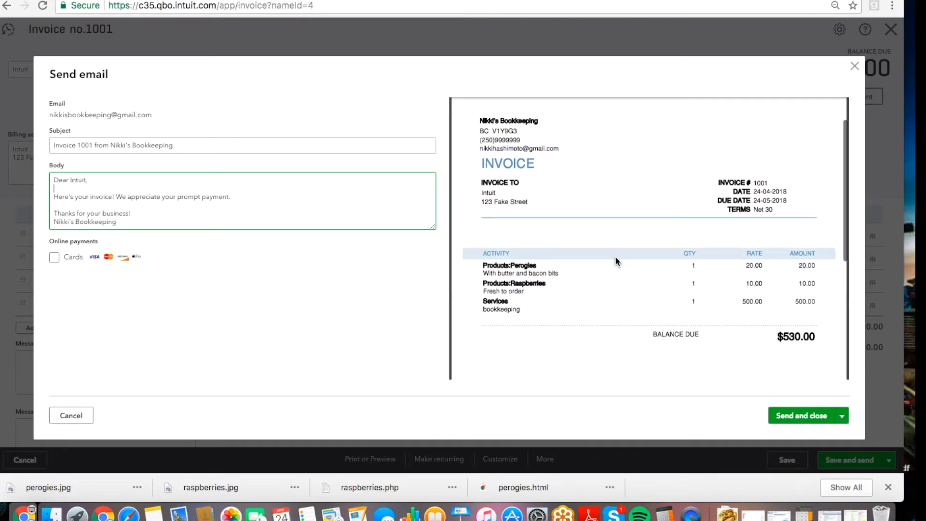
scroll(615, 259, "down", 3)
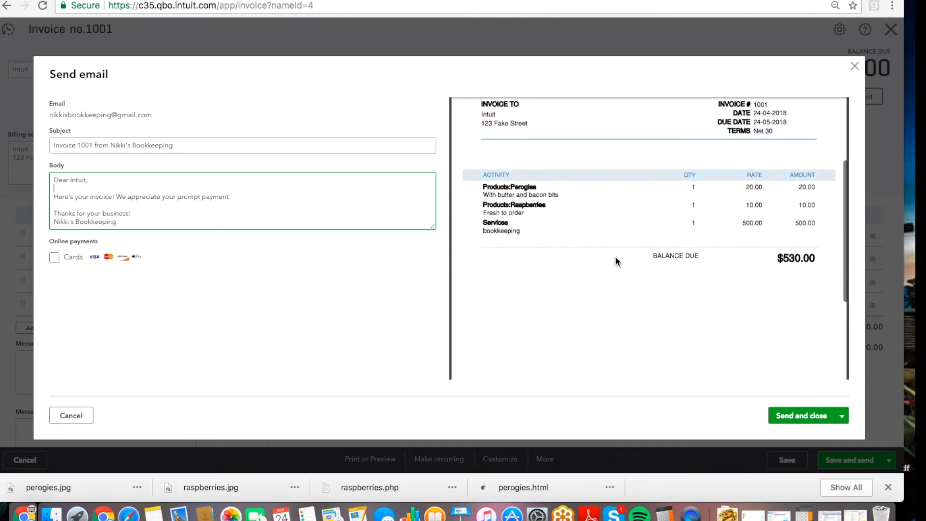
scroll(615, 259, "up", 3)
scroll(615, 256, "up", 2)
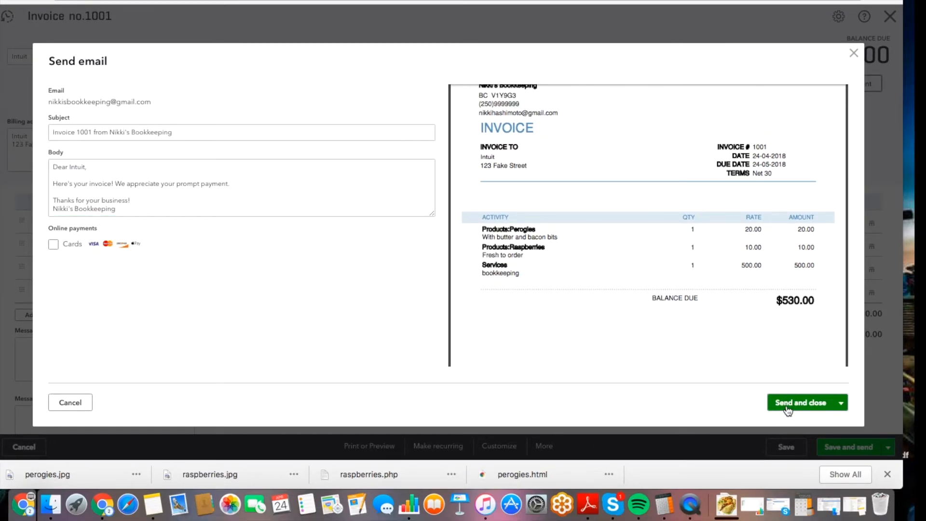
Send the invoice 1001 e-mail, then open the received message's online invoice link in Google Inbox.
left_click(788, 403)
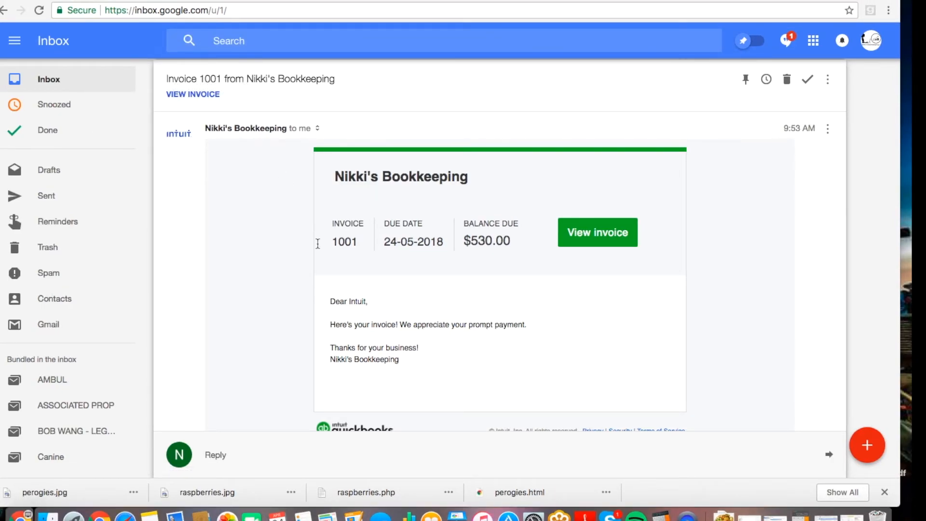
left_click_drag(398, 359, 326, 304)
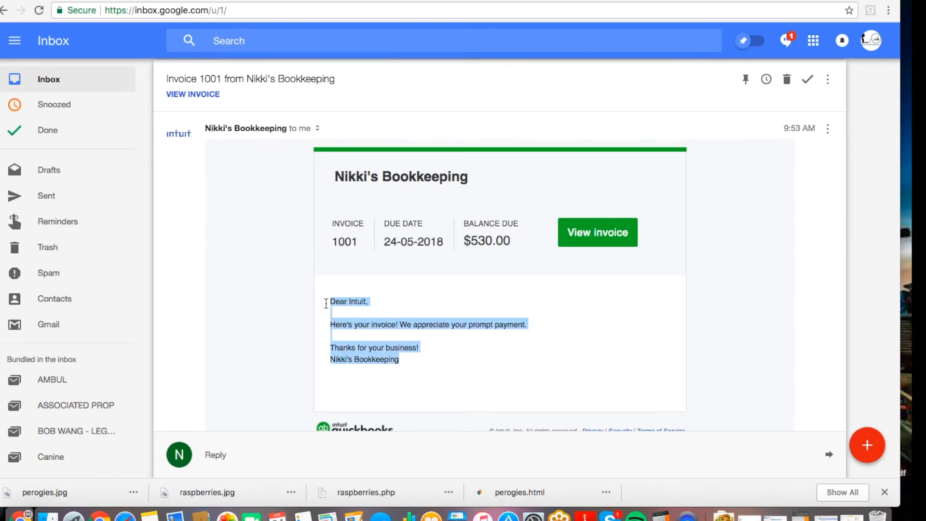
left_click(614, 234)
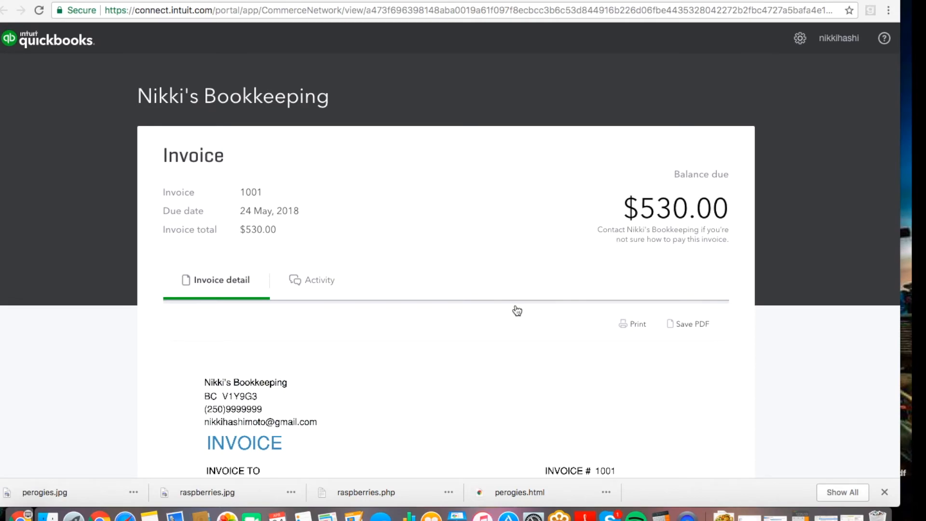
Scroll through online invoice 1001, checking Perogies, Raspberries, Services and the $530.00 total.
scroll(516, 314, "down", 5)
scroll(589, 343, "down", 13)
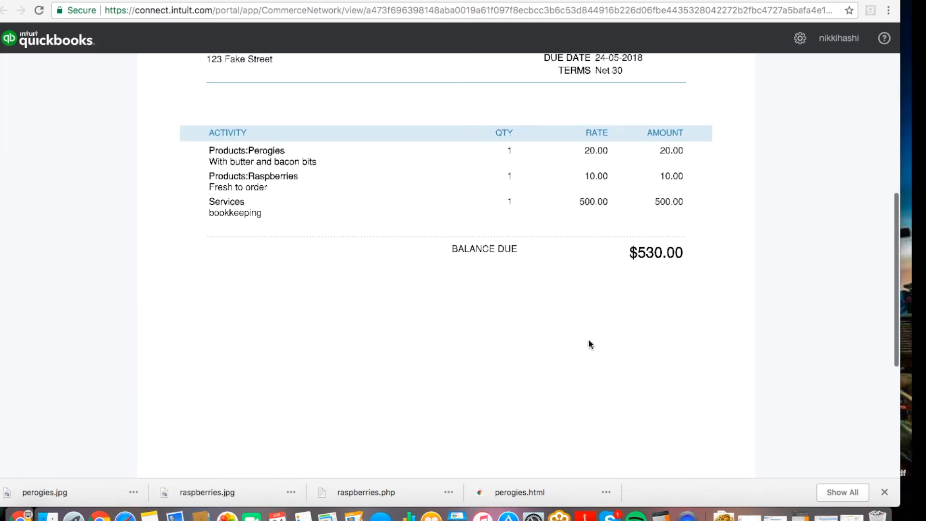
scroll(589, 343, "down", 10)
scroll(589, 343, "up", 11)
scroll(590, 345, "up", 20)
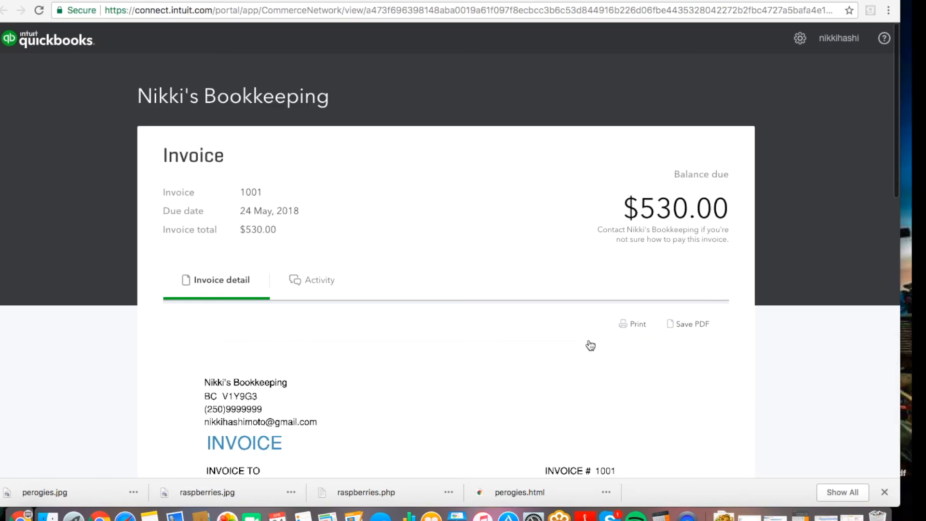